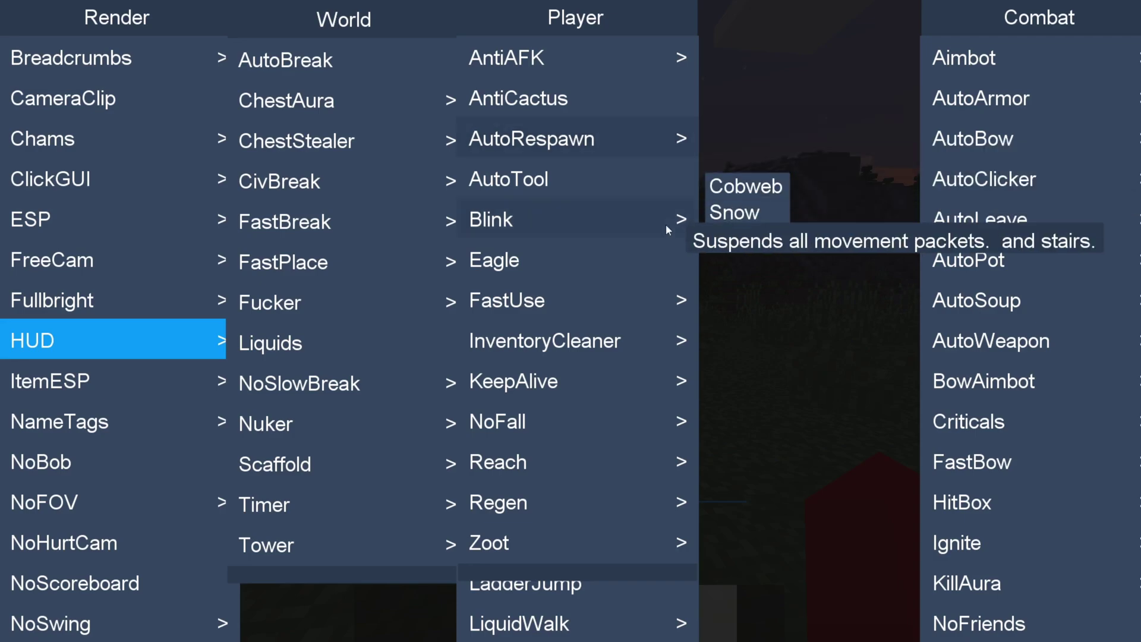
- Expand the Blink module in the ClickGUI Player panel to show its settings
{"action": "left_click", "coordinate": [671, 223]}
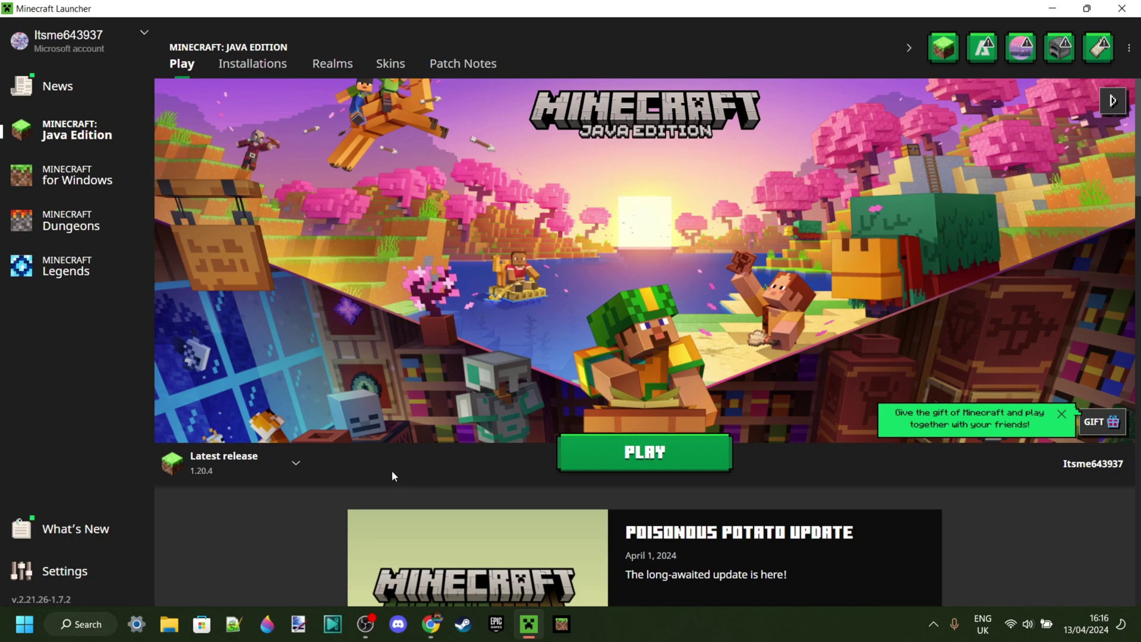
- Switch the launcher's version selector to the forge 1.12.2 installation
{"action": "left_click", "coordinate": [256, 462]}
{"action": "left_click", "coordinate": [284, 386]}
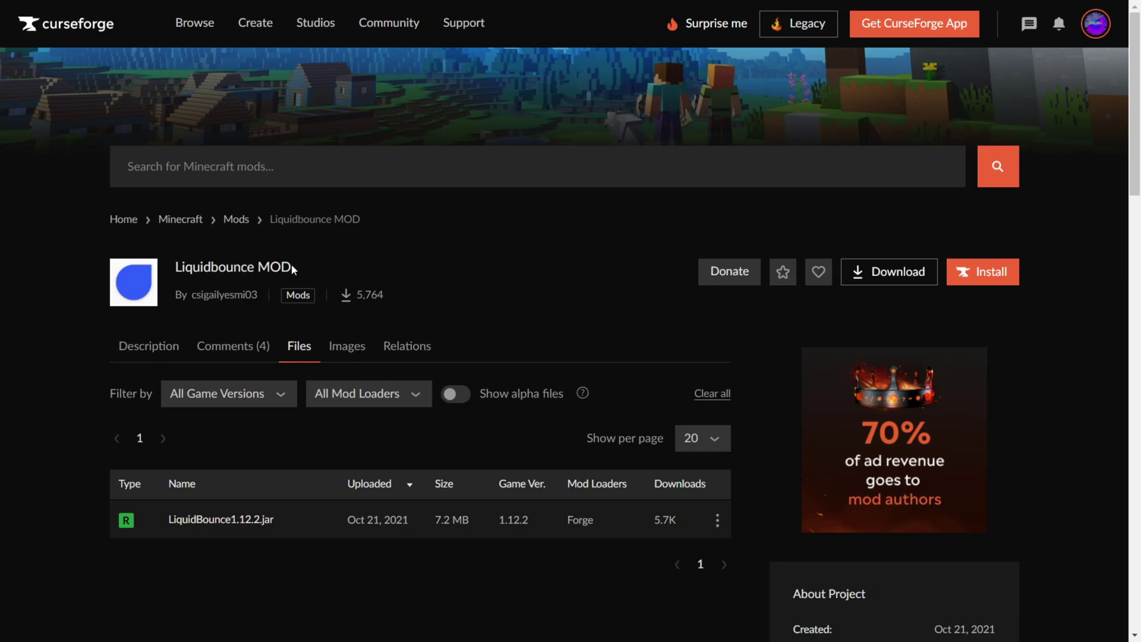
- Download LiquidBounce1.12.2.jar from the Liquidbounce MOD page's download options
{"action": "left_click_drag", "start_coordinate": [291, 266], "coordinate": [159, 275]}
{"action": "left_click", "coordinate": [425, 303]}
{"action": "scroll", "coordinate": [482, 333], "scroll_direction": "down", "scroll_amount": 2}
{"action": "left_click", "coordinate": [124, 273]}
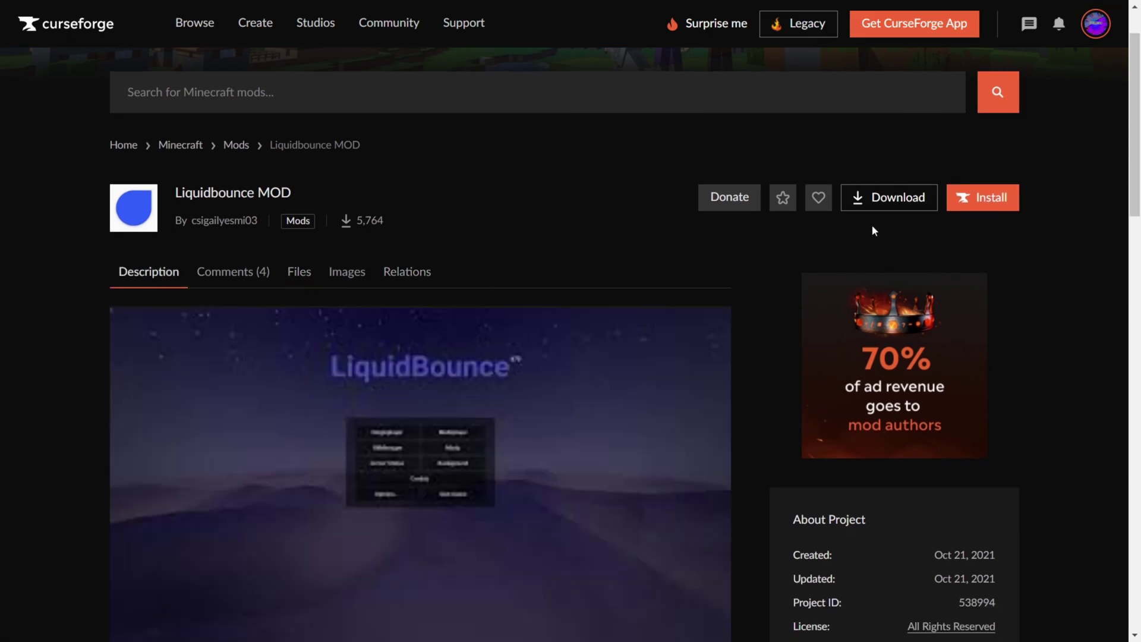
{"action": "left_click", "coordinate": [919, 205]}
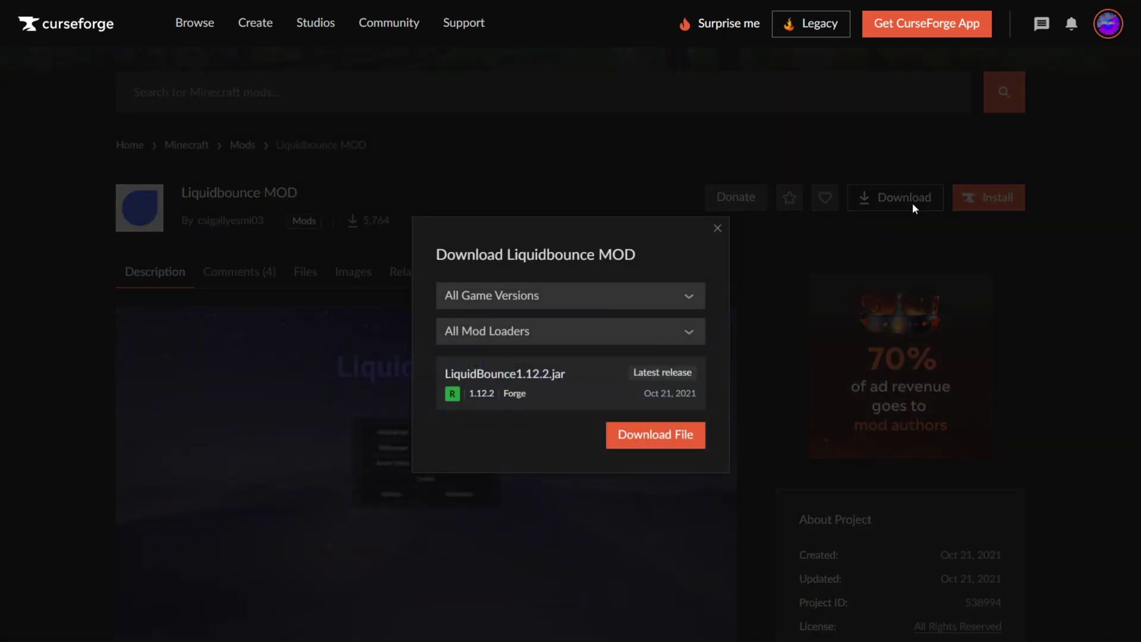
{"action": "left_click", "coordinate": [645, 448]}
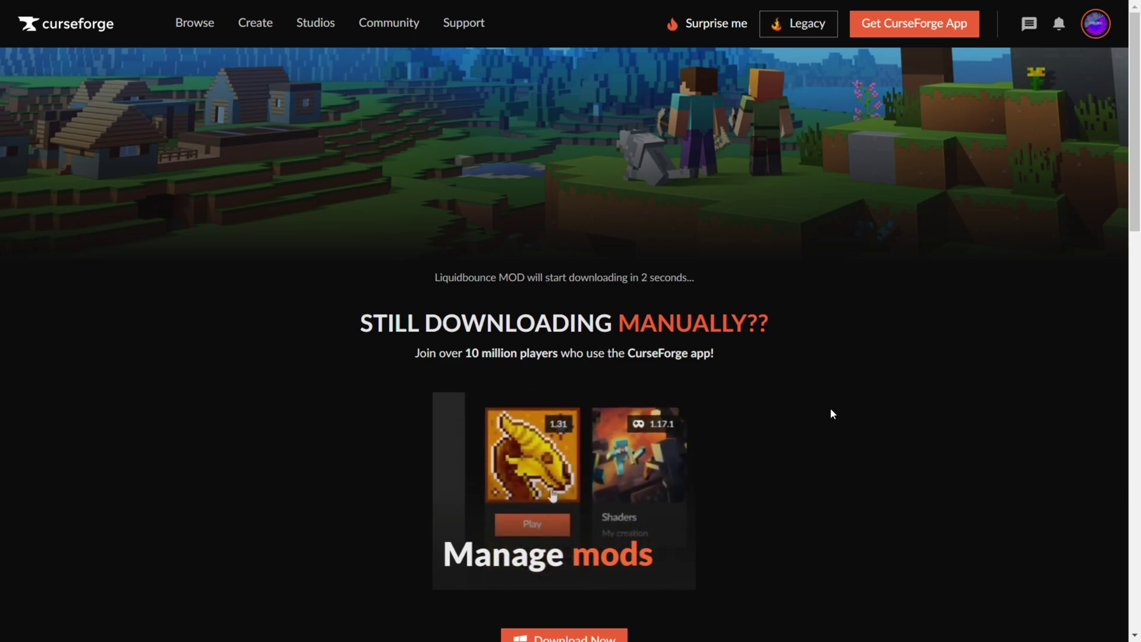
{"action": "scroll", "coordinate": [775, 366], "scroll_direction": "down", "scroll_amount": 1}
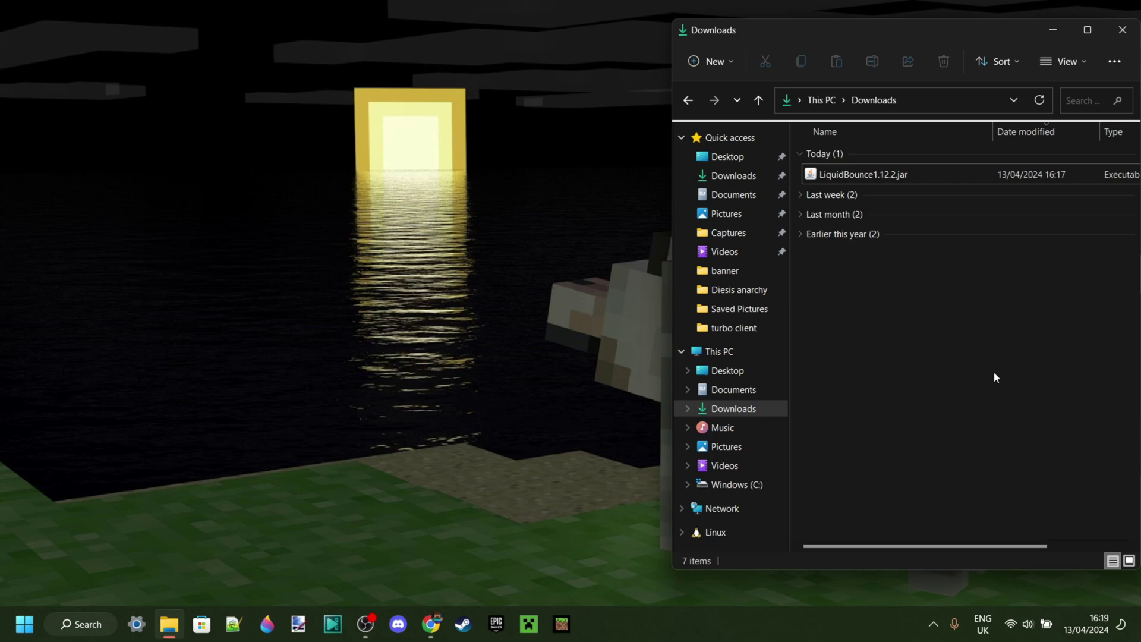
- Open the %appdata% Roaming folder through the Win+R Run box
{"action": "key", "text": "super+r"}
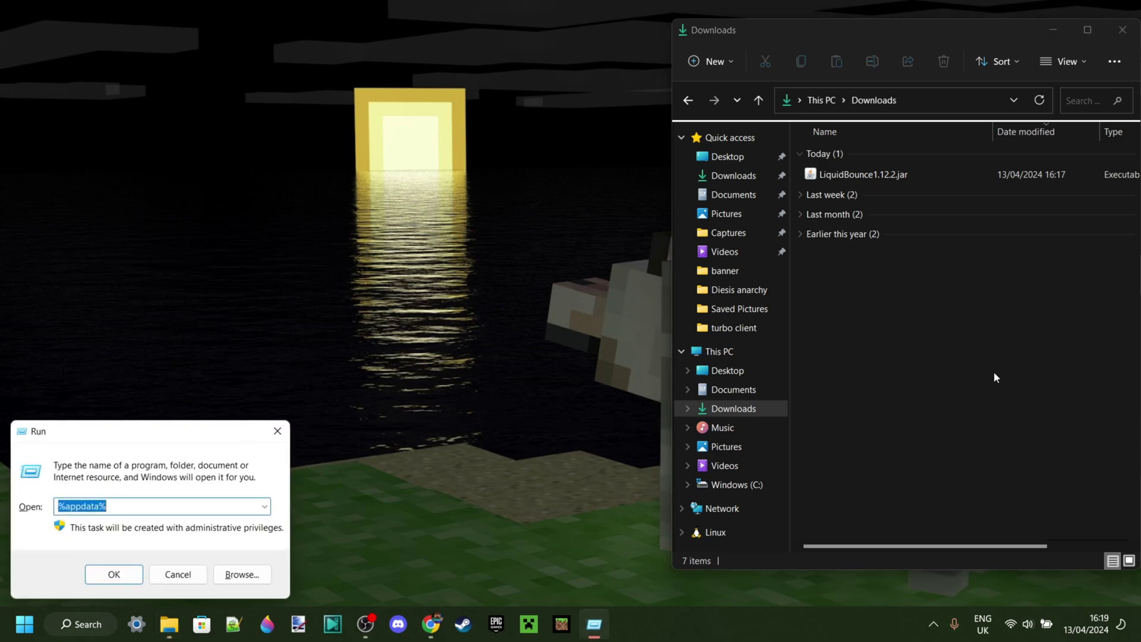
{"action": "type", "text": "%appdata"}
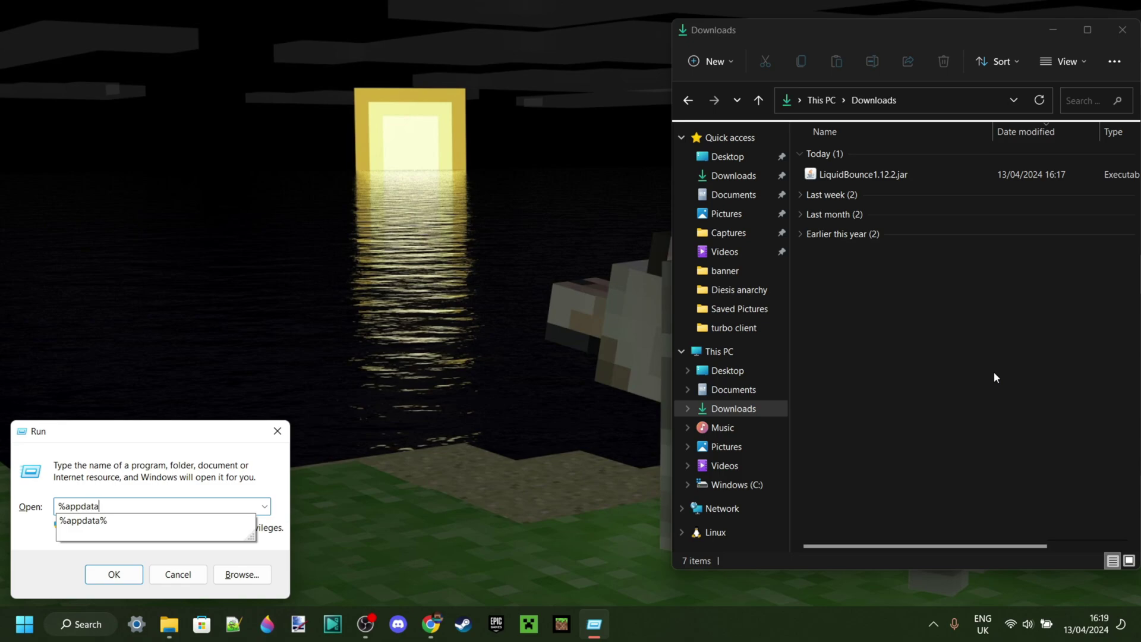
{"action": "type", "text": "%"}
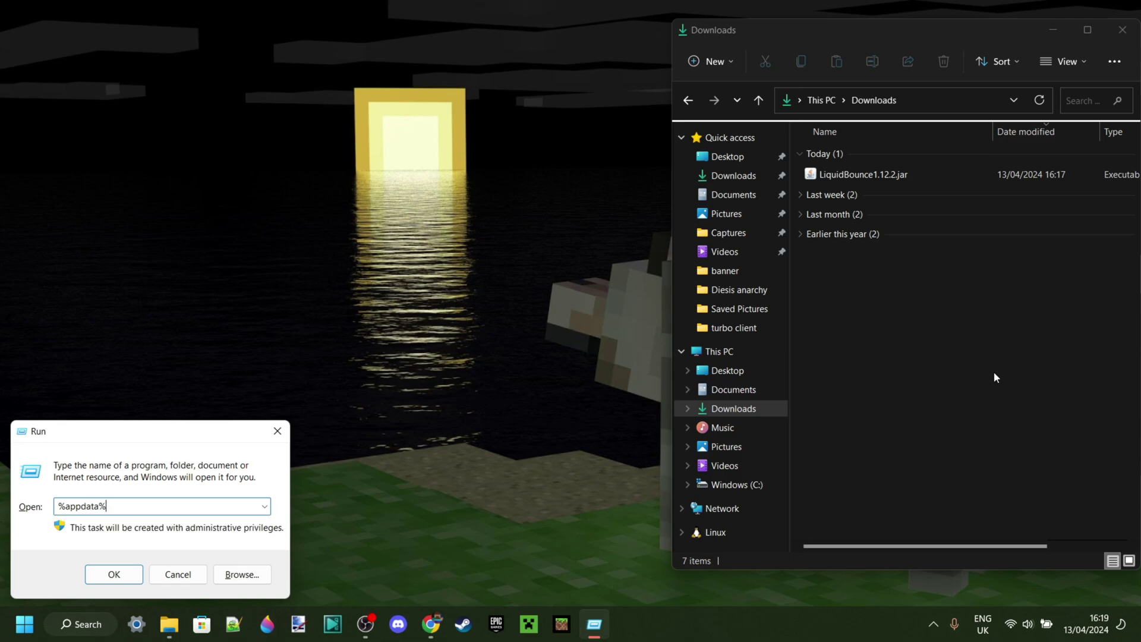
{"action": "key", "text": "Return"}
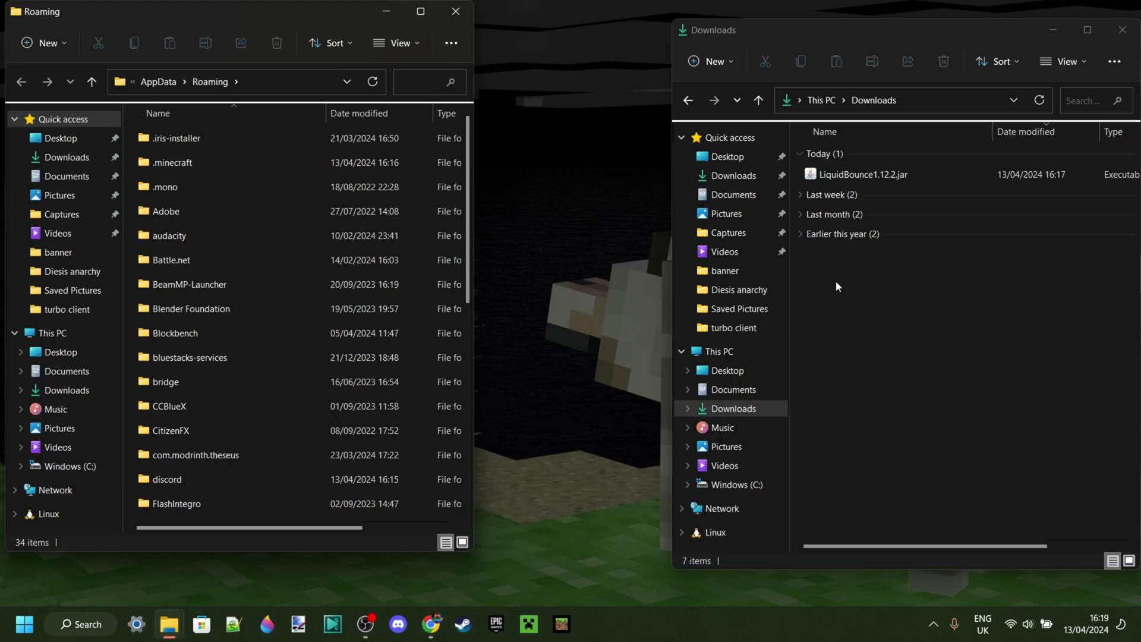
- Drag LiquidBounce1.12.2.jar into .minecraft\mods, then close both Explorer windows
{"action": "left_click_drag", "start_coordinate": [305, 17], "coordinate": [355, 37]}
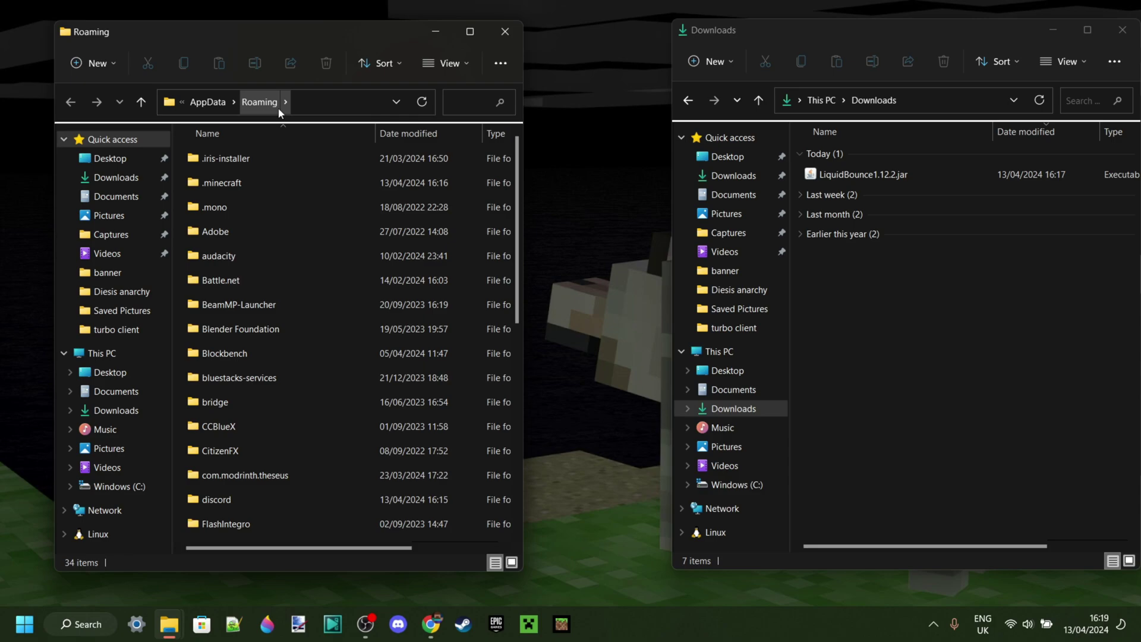
{"action": "double_click", "coordinate": [242, 181]}
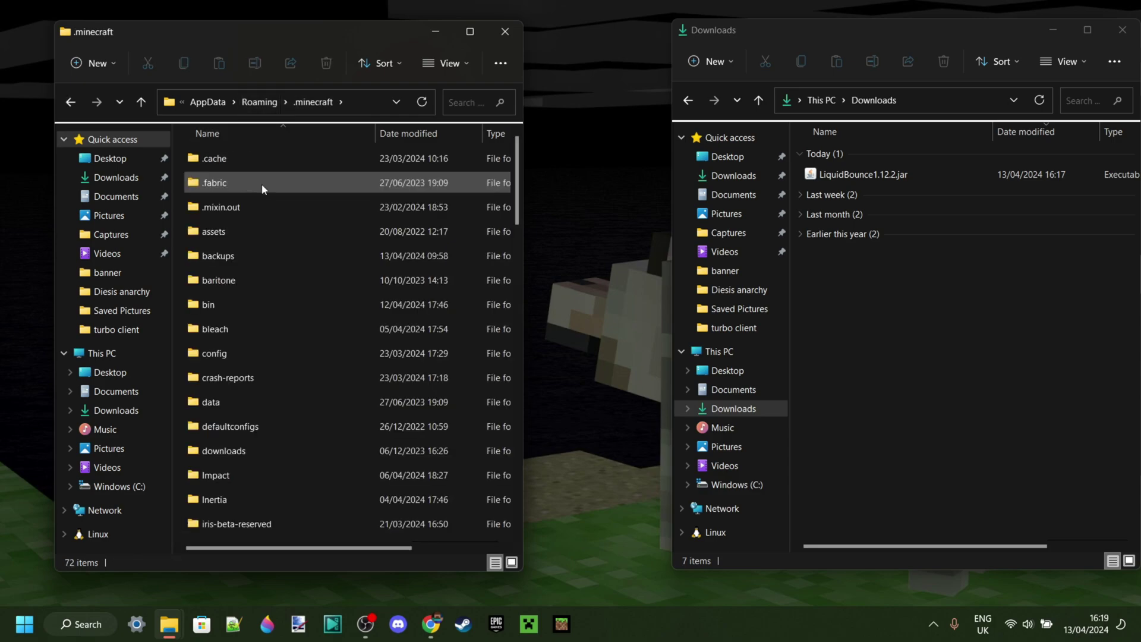
{"action": "scroll", "coordinate": [316, 205], "scroll_direction": "down", "scroll_amount": 3}
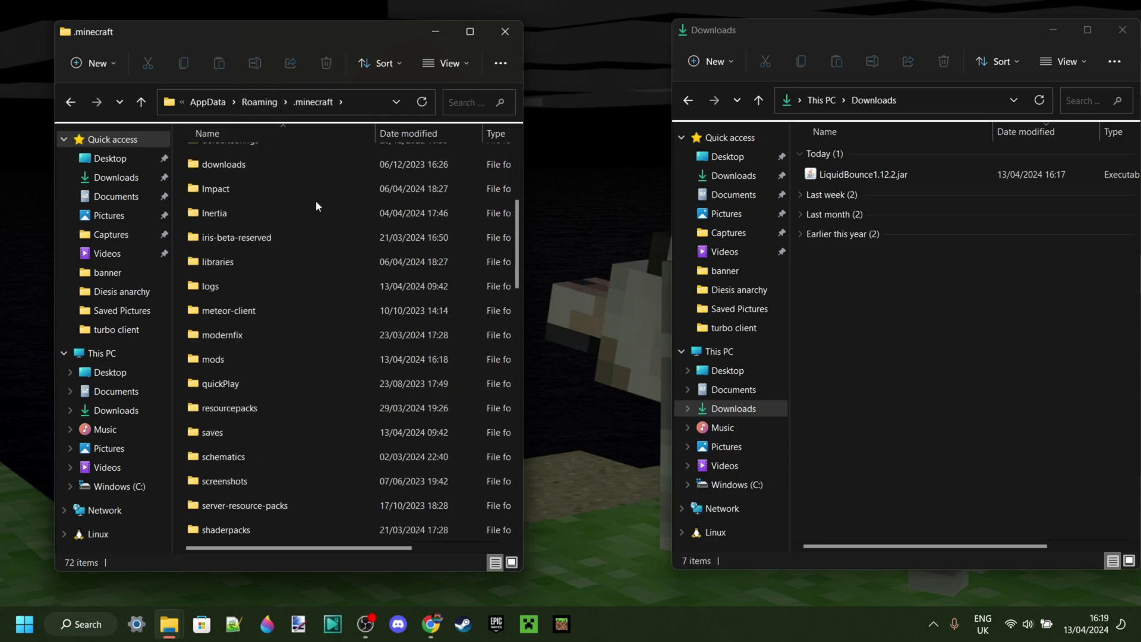
{"action": "double_click", "coordinate": [233, 361]}
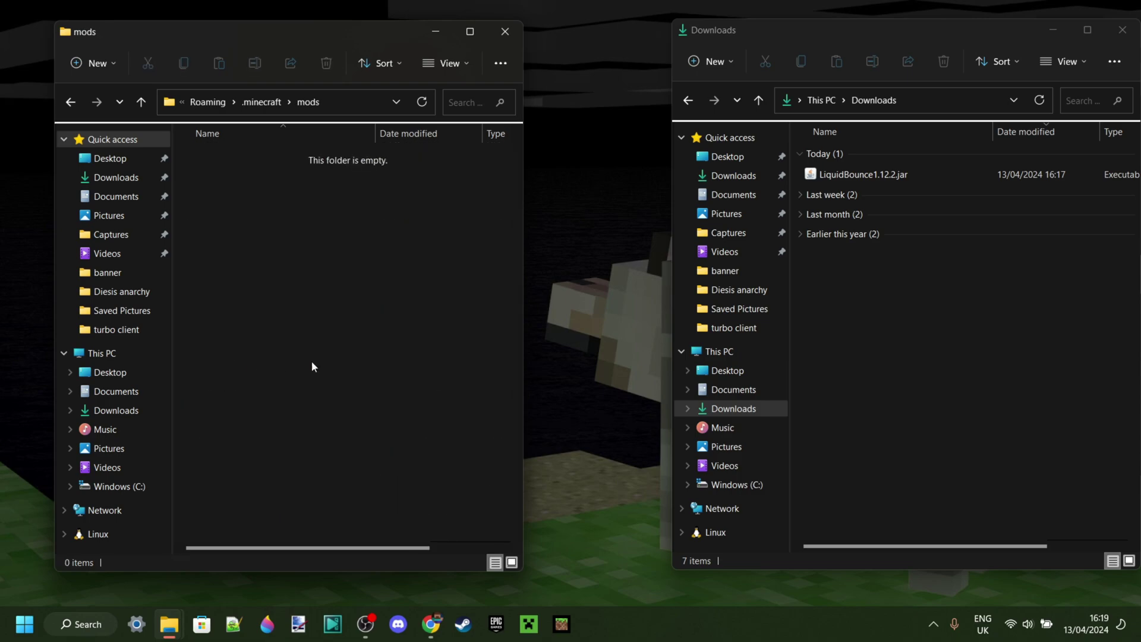
{"action": "left_click_drag", "start_coordinate": [835, 173], "coordinate": [291, 219]}
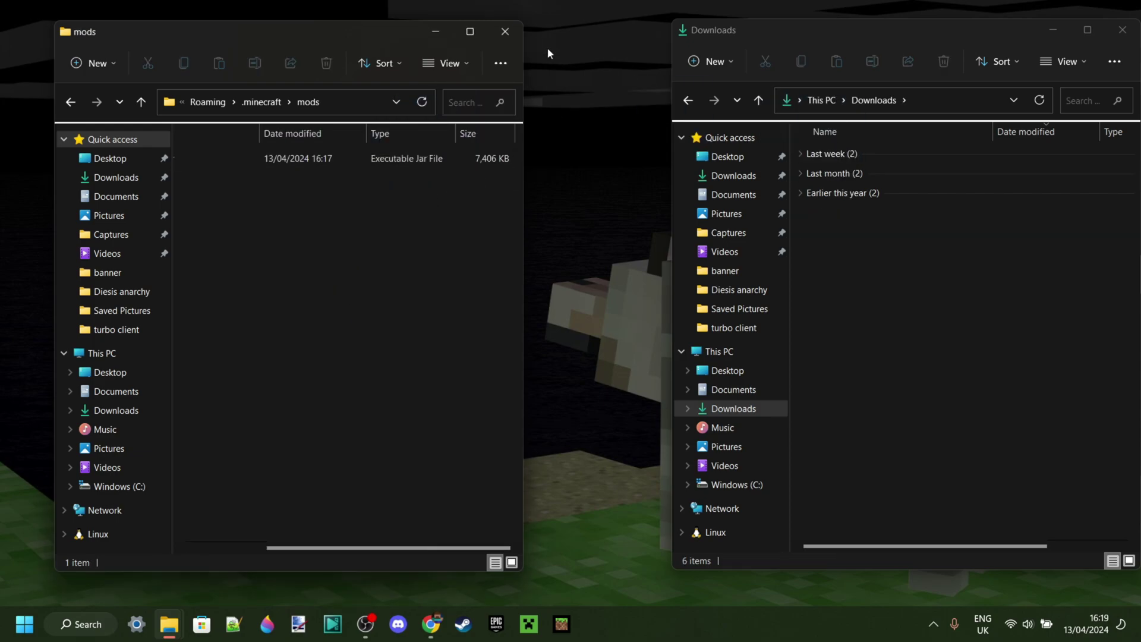
{"action": "left_click", "coordinate": [504, 31]}
{"action": "left_click", "coordinate": [1122, 30]}
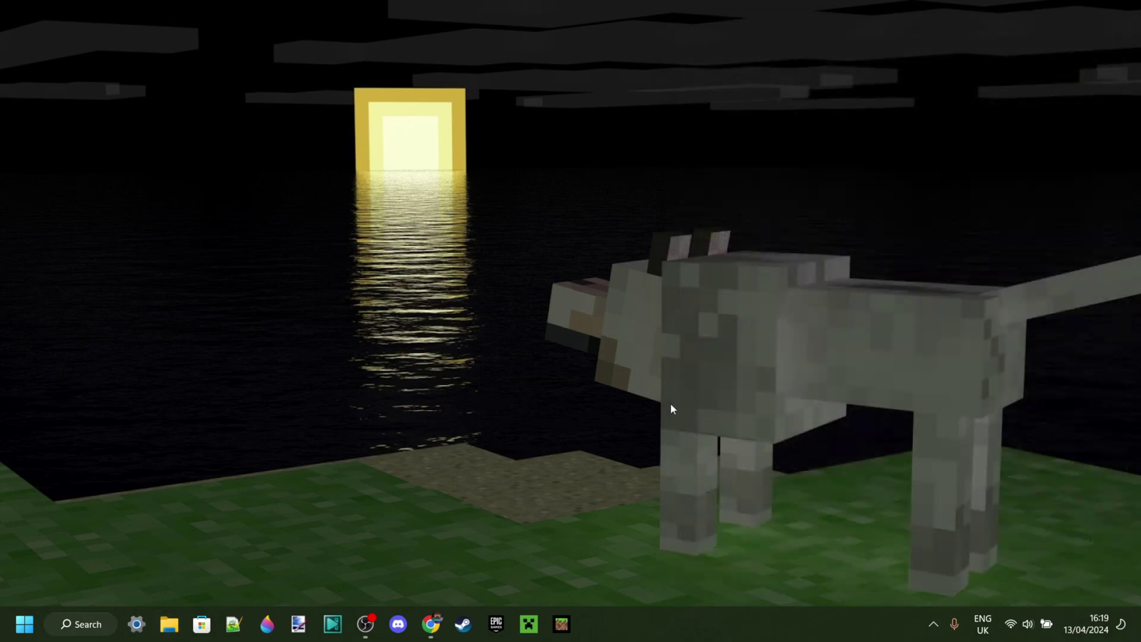
- Review the mods folder's full right-click options, then close the .minecraft window
{"action": "left_click", "coordinate": [531, 626]}
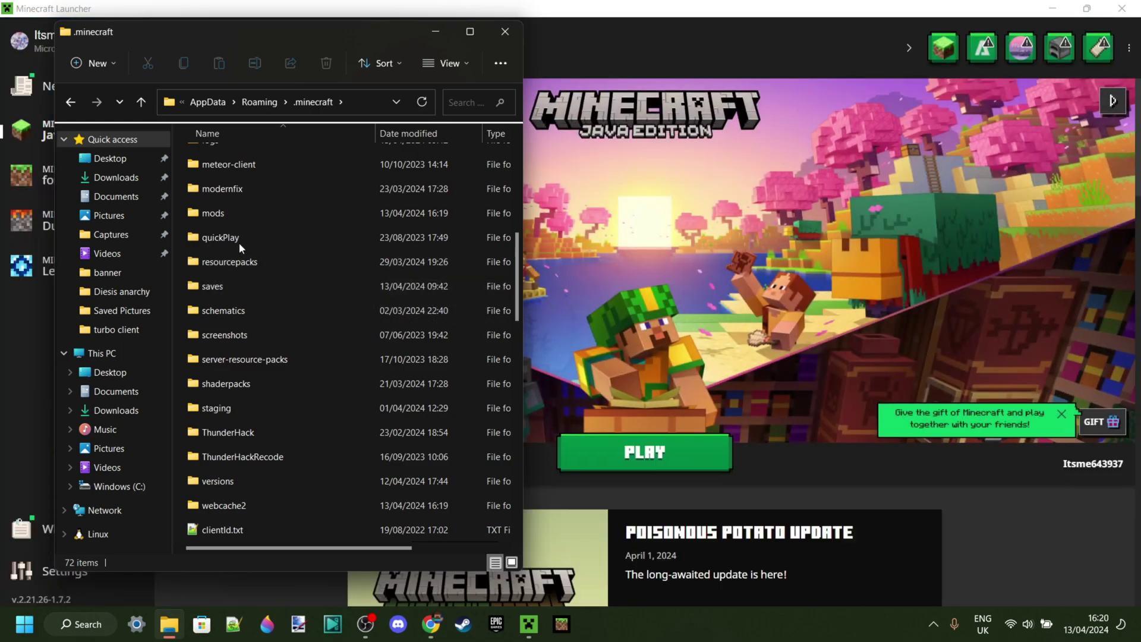
{"action": "right_click", "coordinate": [219, 219]}
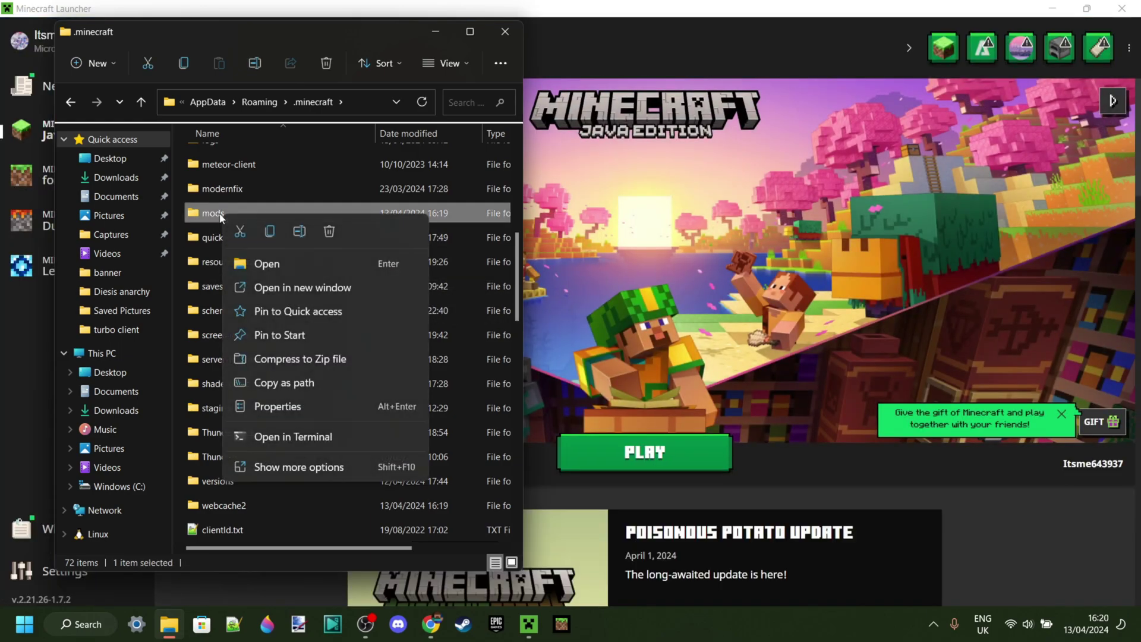
{"action": "left_click", "coordinate": [303, 470]}
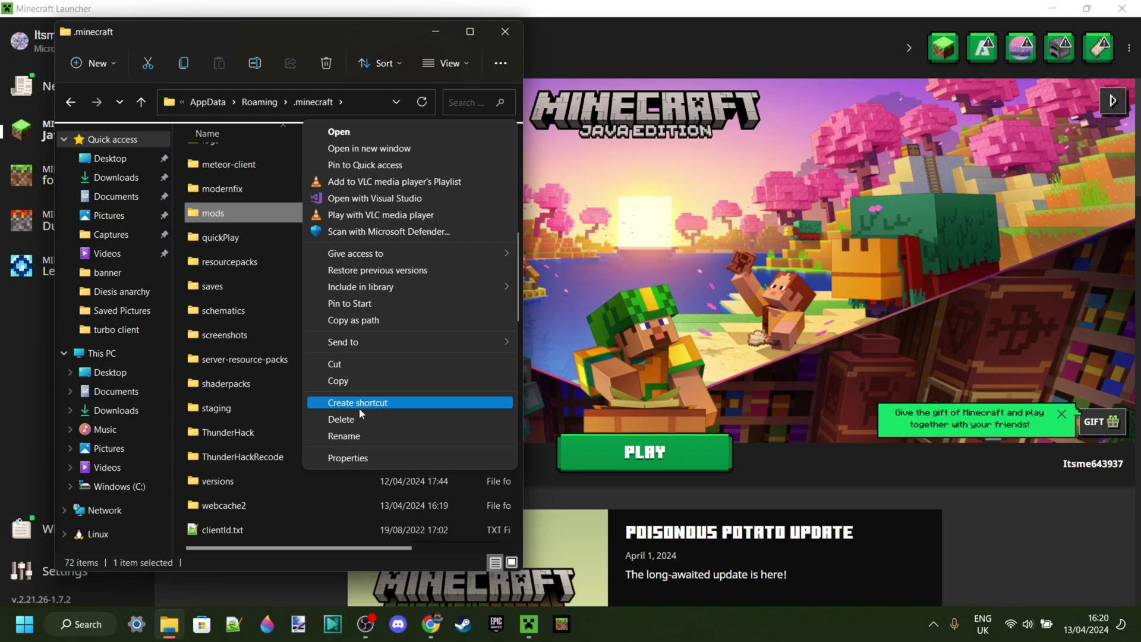
{"action": "left_click", "coordinate": [505, 31]}
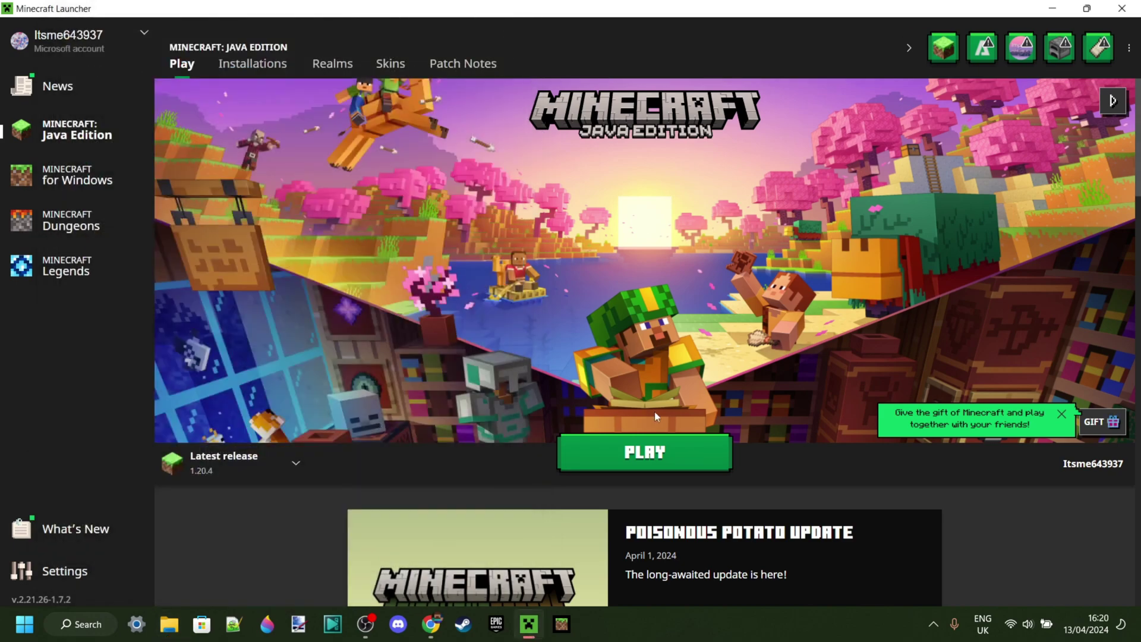
- Select forge 1.12.2 and launch the game to the LiquidBounce main menu
{"action": "left_click", "coordinate": [238, 463]}
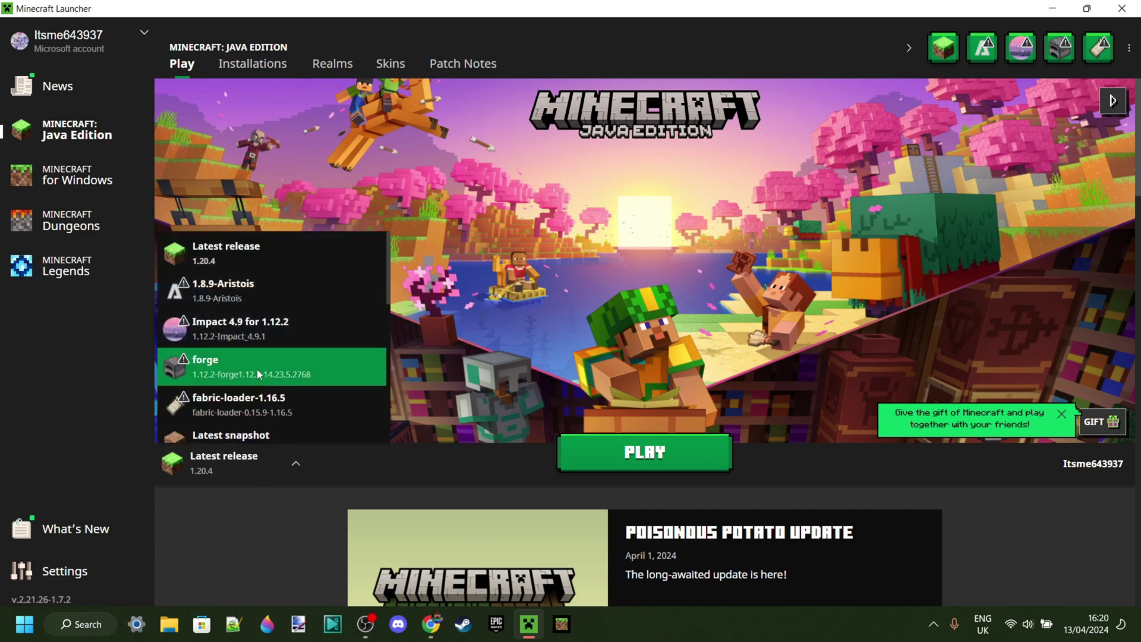
{"action": "left_click", "coordinate": [276, 369]}
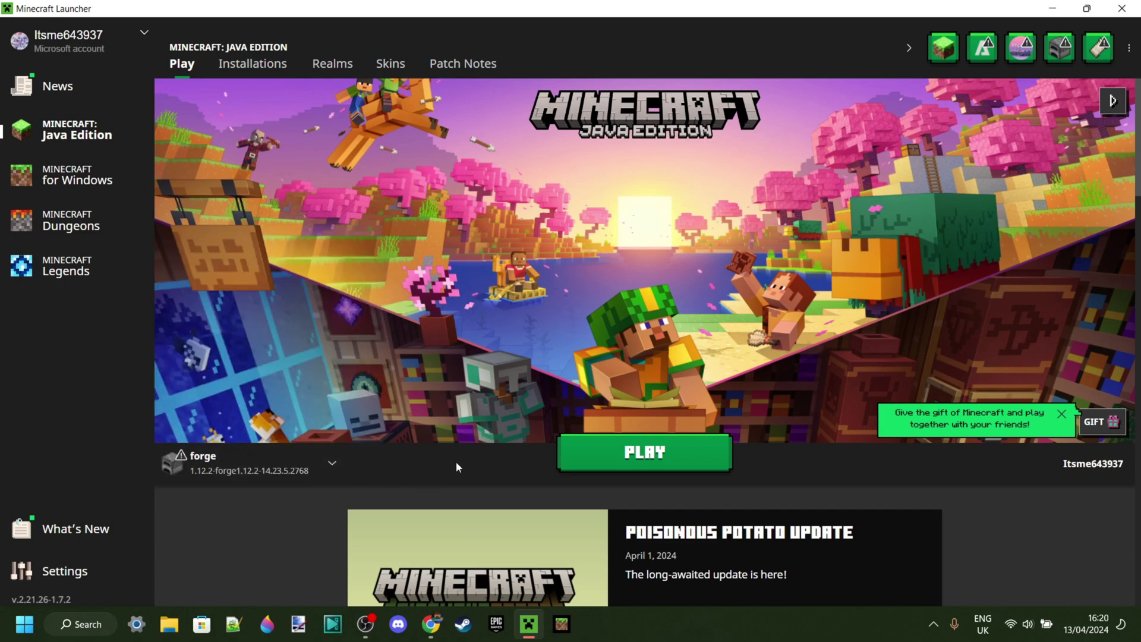
{"action": "left_click", "coordinate": [641, 455]}
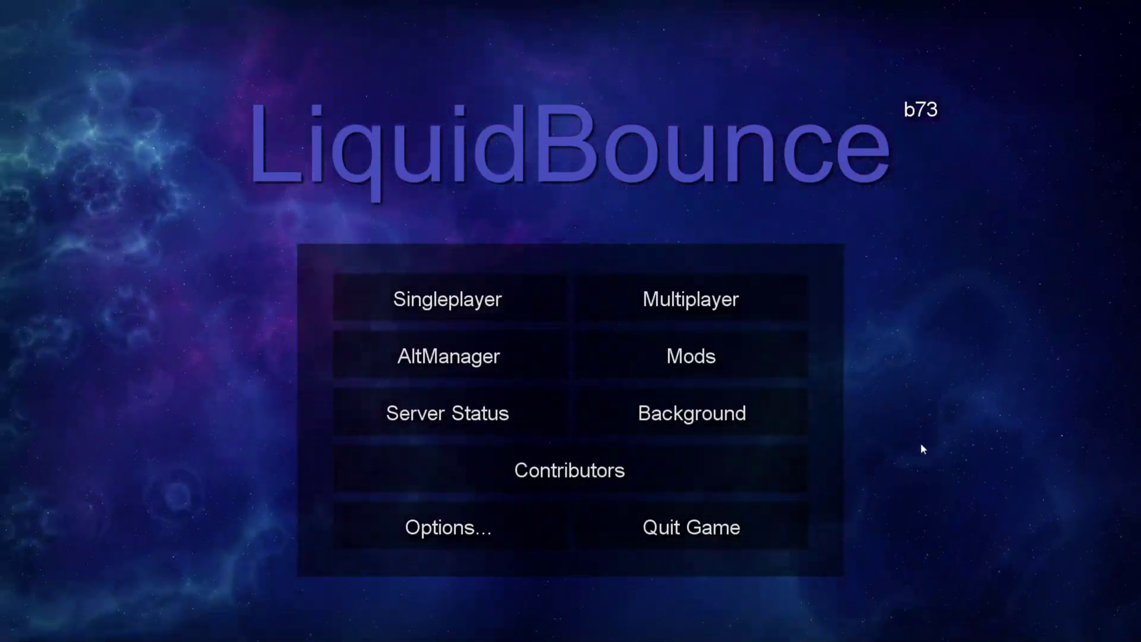
- Turn on background particles in the Background settings and go back to the main menu
{"action": "left_click", "coordinate": [726, 416]}
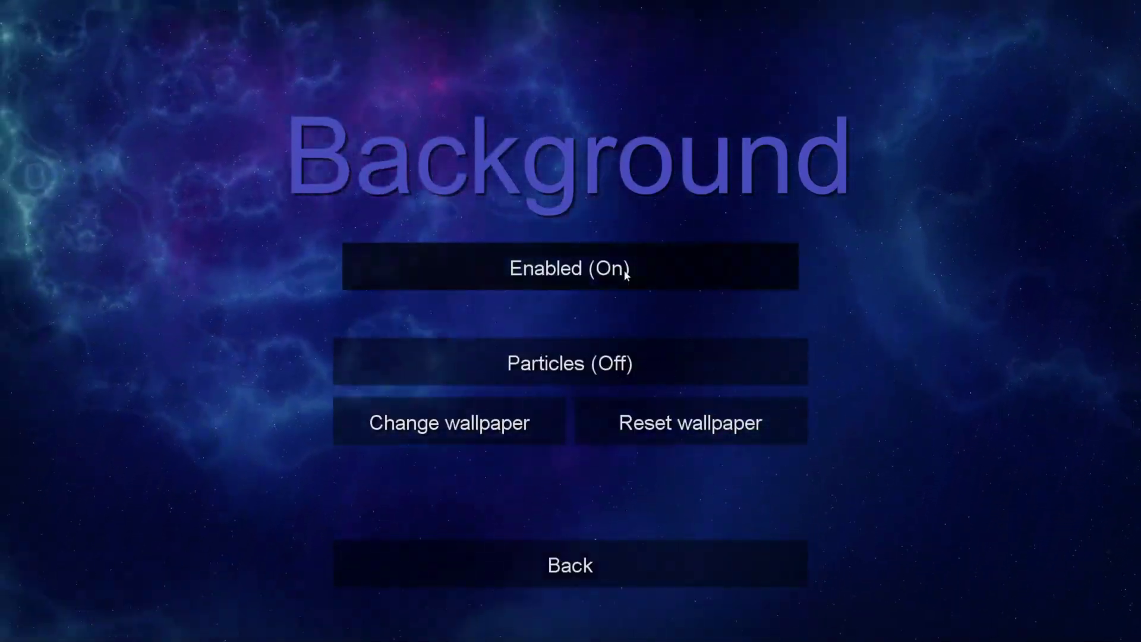
{"action": "left_click", "coordinate": [653, 366]}
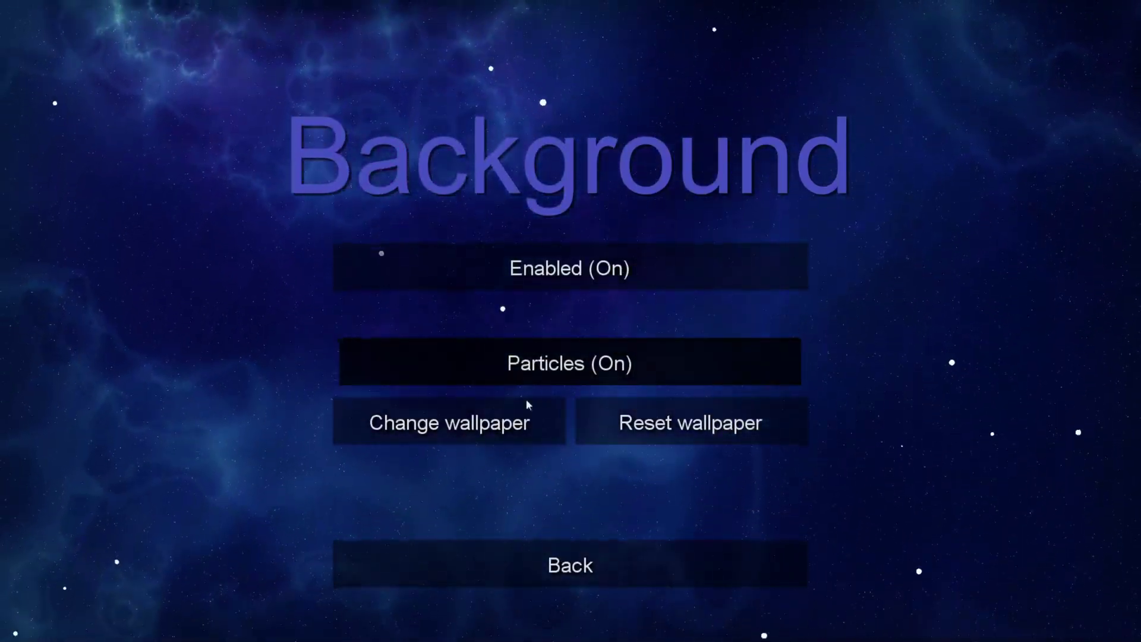
{"action": "left_click", "coordinate": [572, 576]}
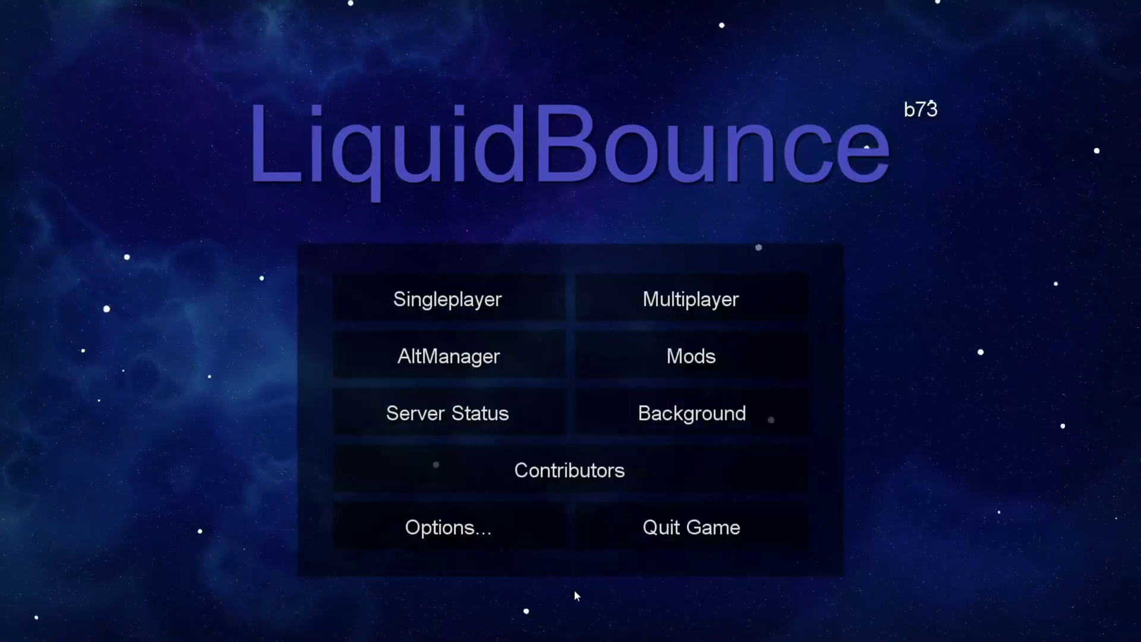
{"action": "left_click", "coordinate": [479, 356]}
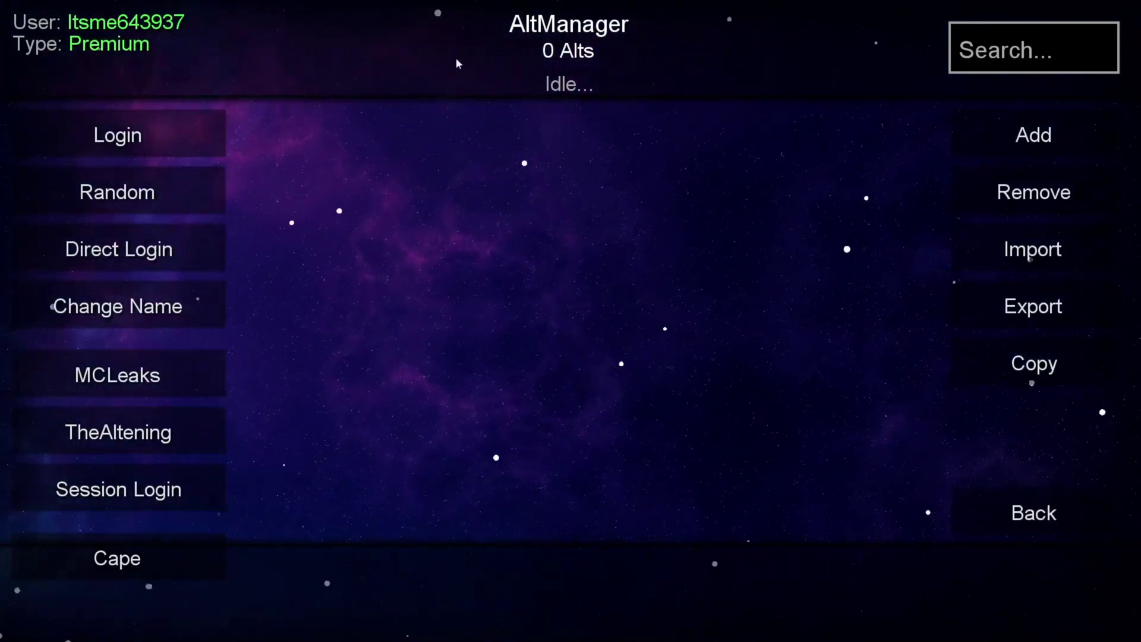
{"action": "left_click", "coordinate": [1013, 513]}
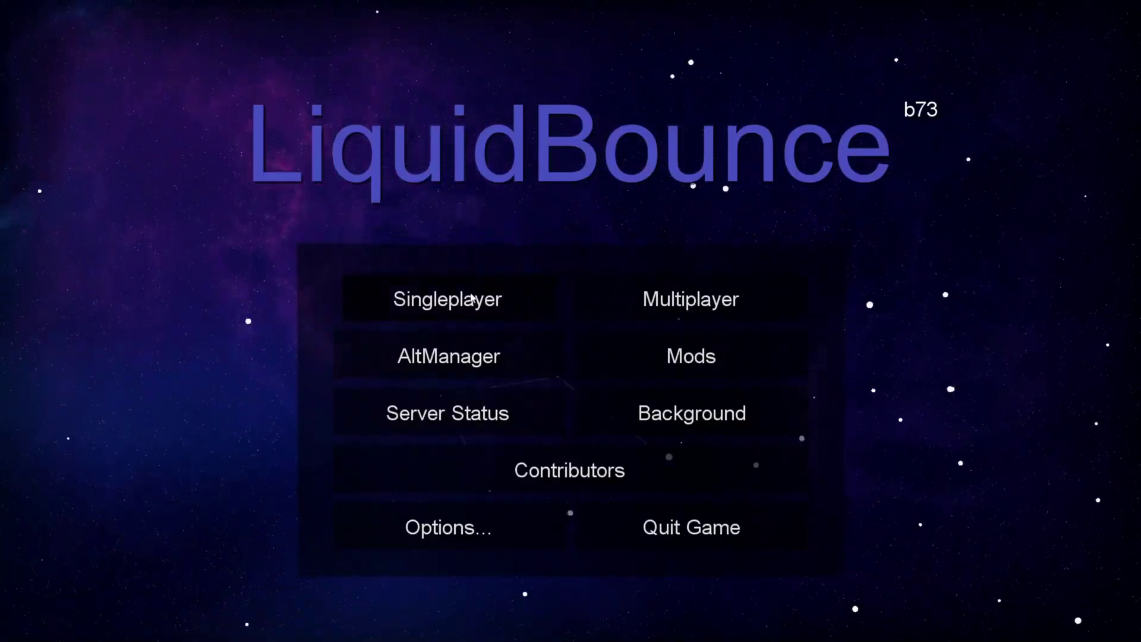
- Open the Singleplayer world list and start the Wurst world
{"action": "left_click", "coordinate": [476, 299]}
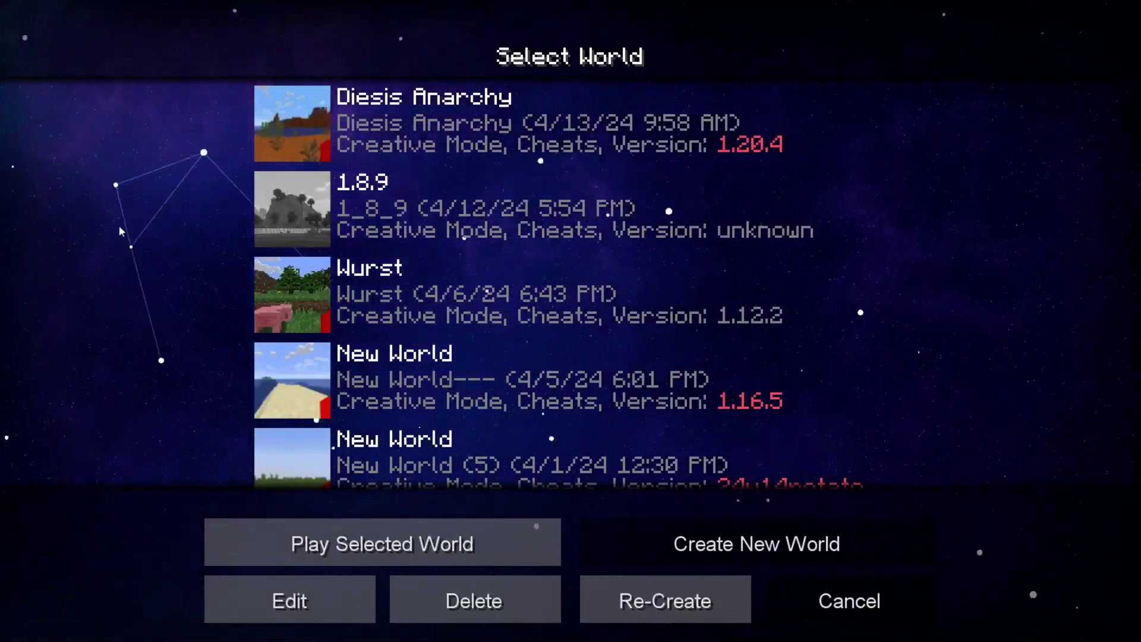
{"action": "left_click", "coordinate": [295, 291]}
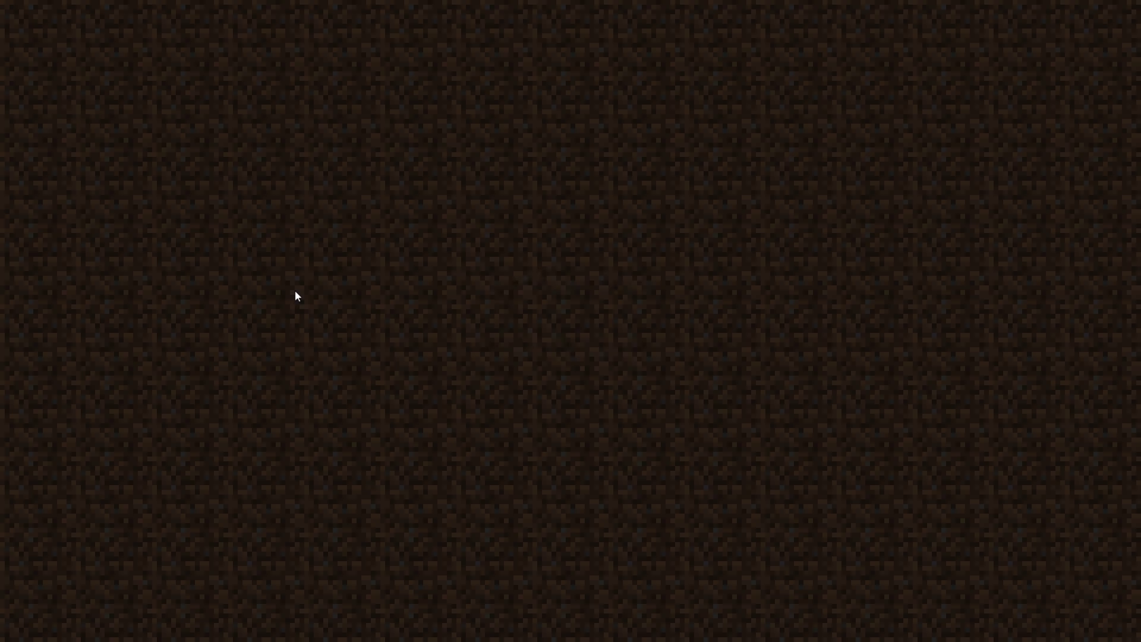
{"action": "scroll", "coordinate": [570, 321], "scroll_direction": "down", "scroll_amount": 3}
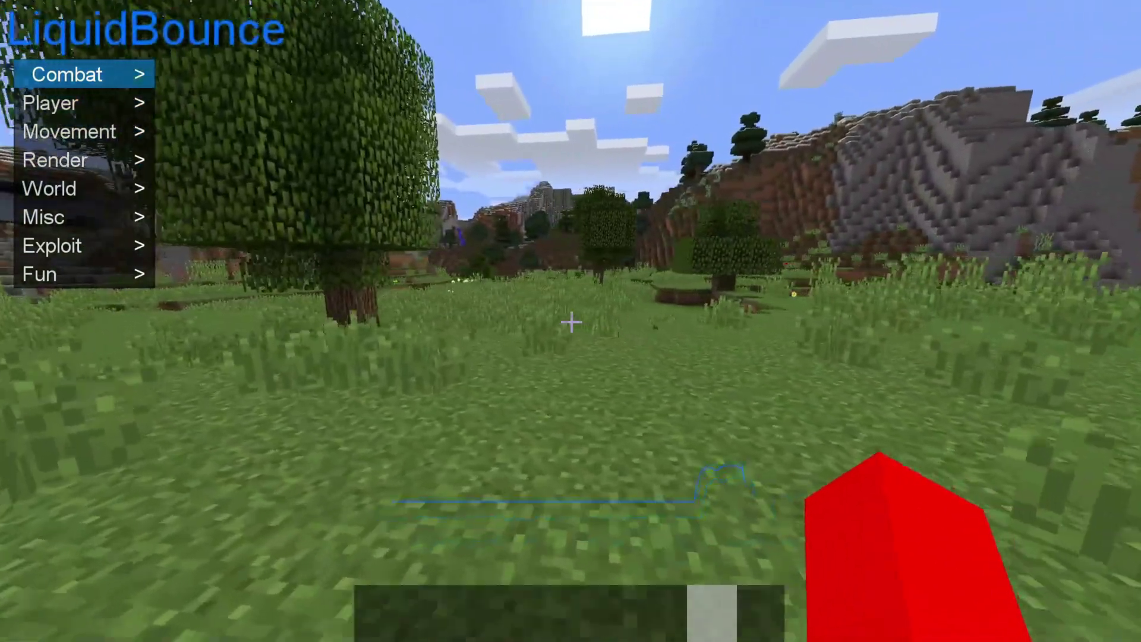
- Enable AntiBlind under the TabGUI's Render category, then open the ClickGUI with Right Shift
{"action": "key", "text": "w"}
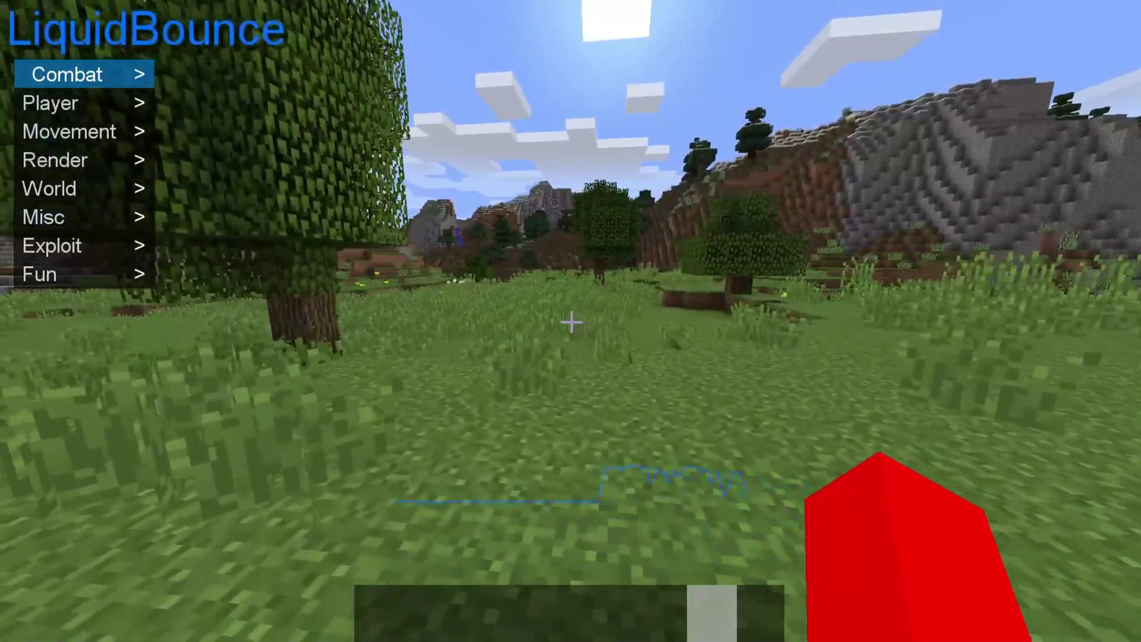
{"action": "key", "text": "Down"}
{"action": "key", "text": "Down"}
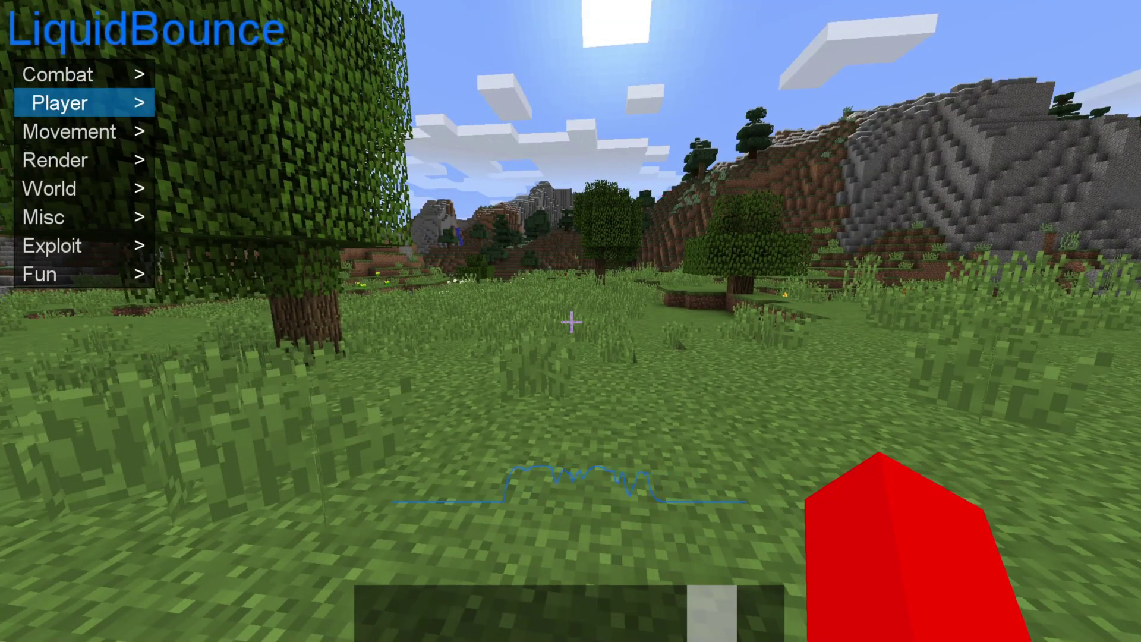
{"action": "key", "text": "Right"}
{"action": "key", "text": "Left"}
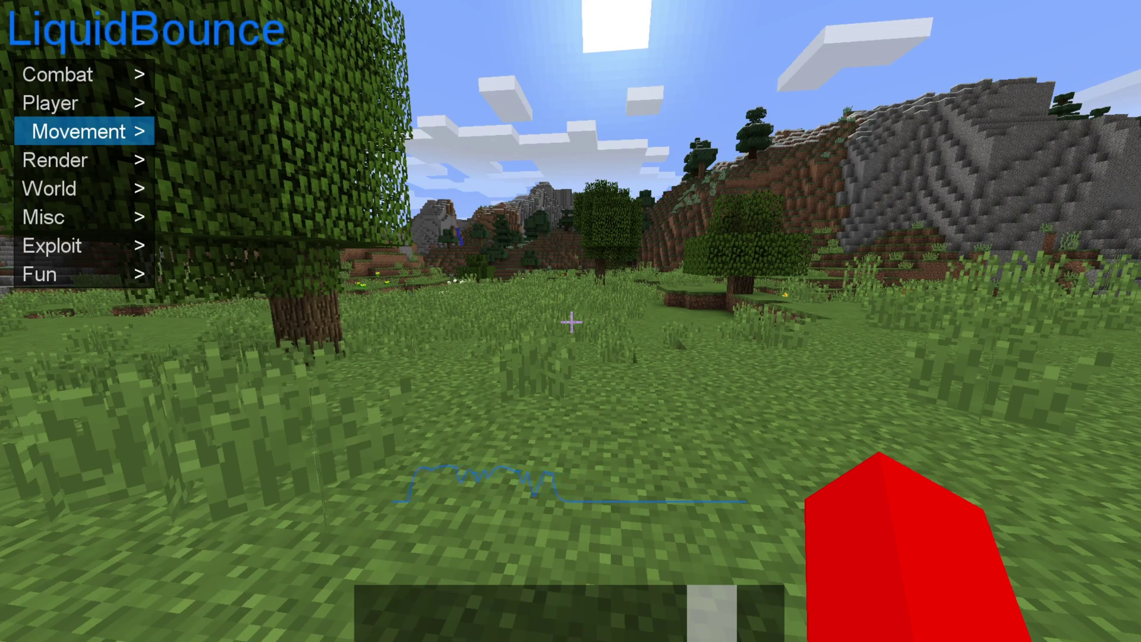
{"action": "key", "text": "Down"}
{"action": "key", "text": "Right"}
{"action": "key", "text": "Return"}
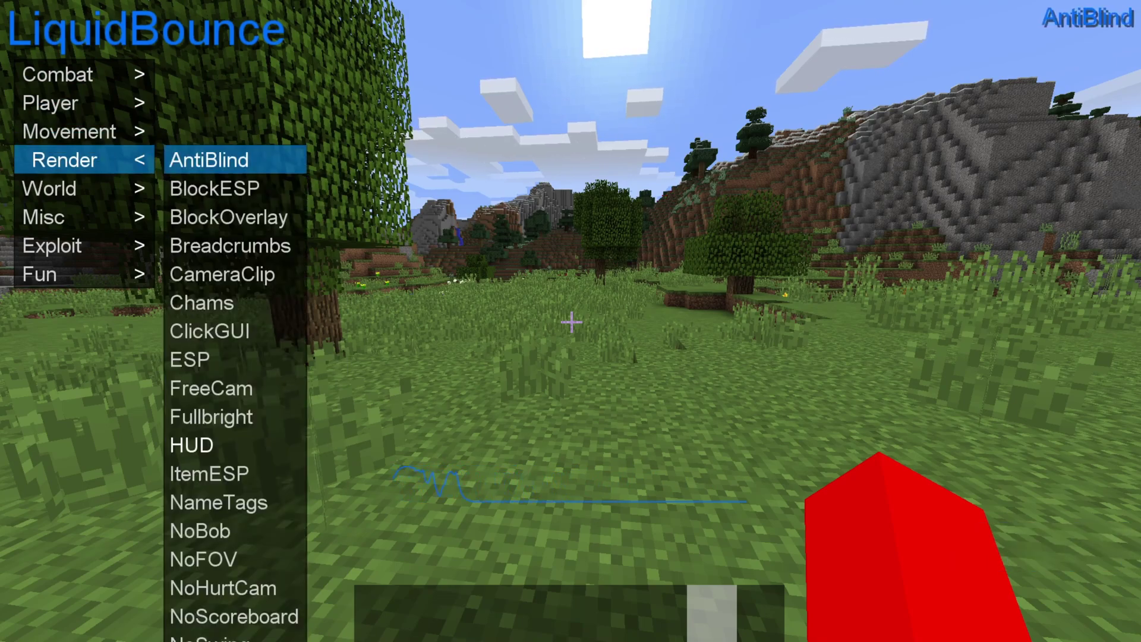
{"action": "key", "text": "Left"}
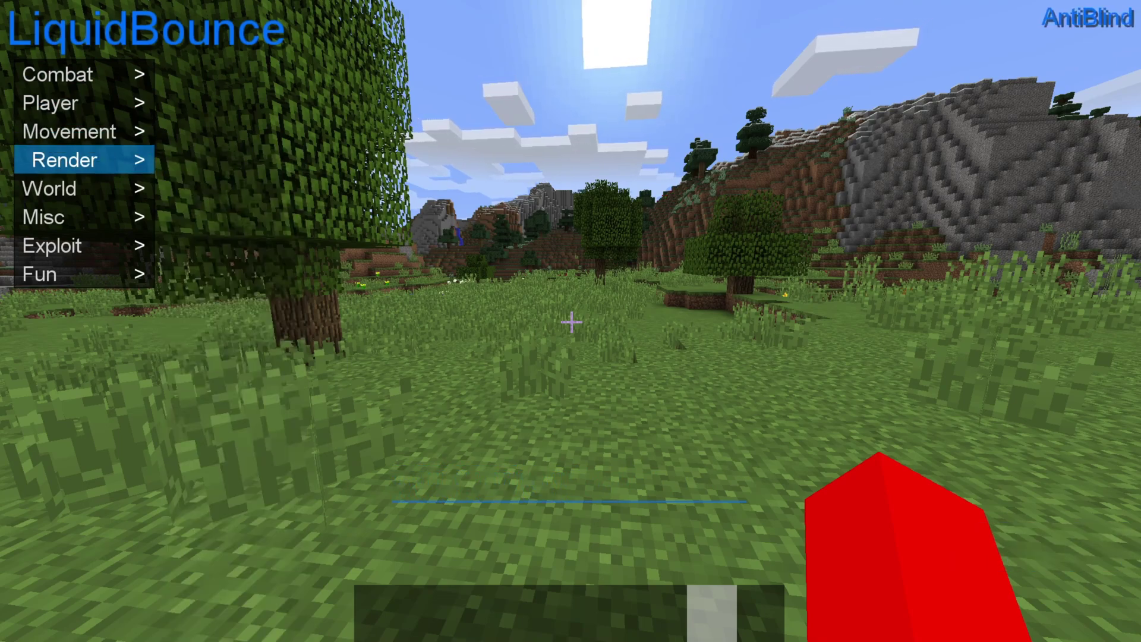
{"action": "key", "text": "Shift_R"}
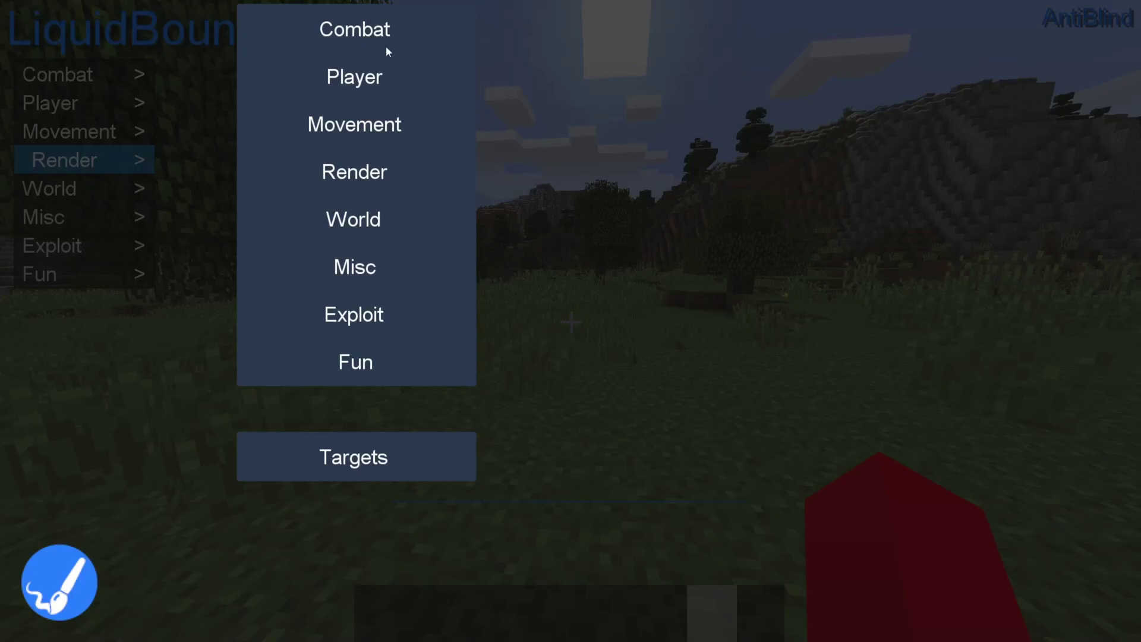
- Move the Combat panel to the top-right and Player beside it, expanding both module lists
{"action": "right_click", "coordinate": [347, 33]}
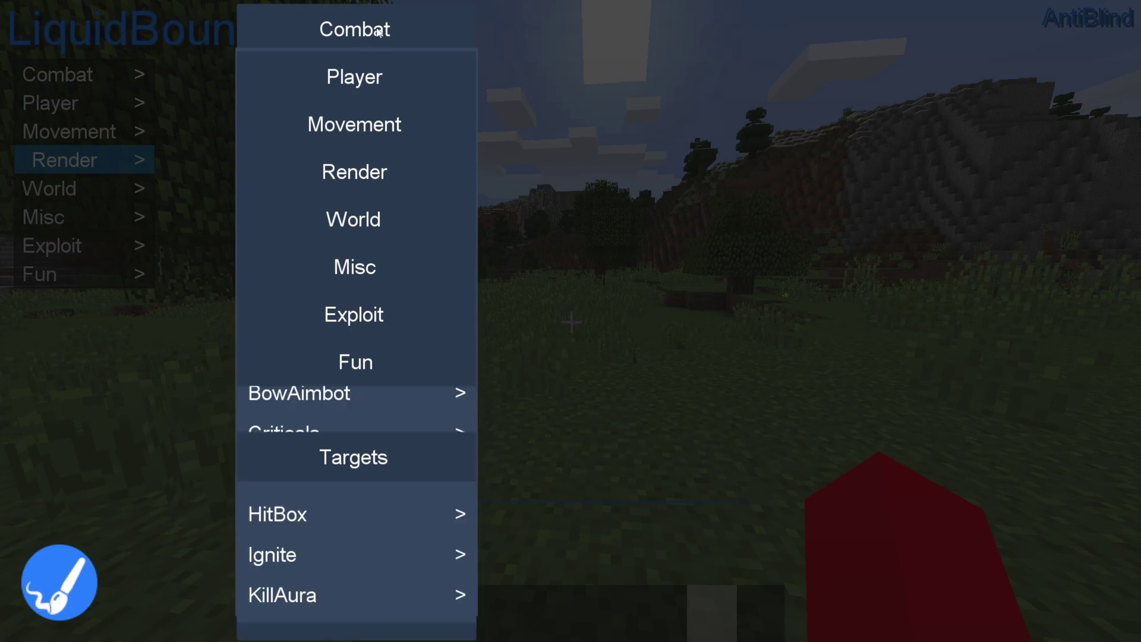
{"action": "right_click", "coordinate": [378, 33]}
{"action": "left_click_drag", "start_coordinate": [312, 24], "coordinate": [991, 22]}
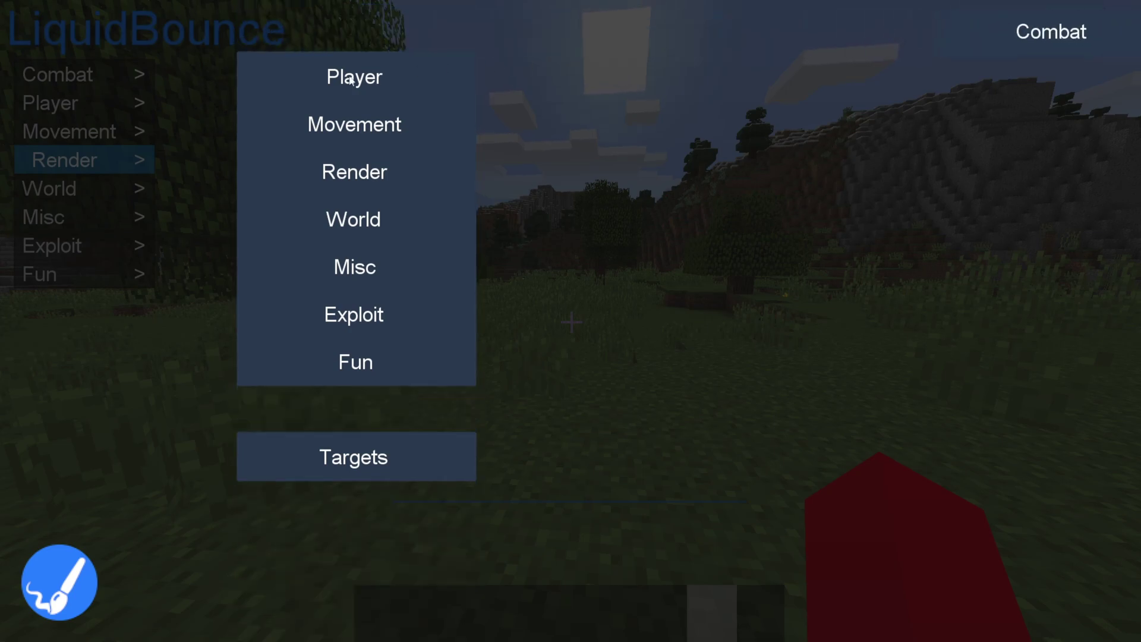
{"action": "left_click_drag", "start_coordinate": [351, 80], "coordinate": [782, 34]}
{"action": "right_click", "coordinate": [782, 34]}
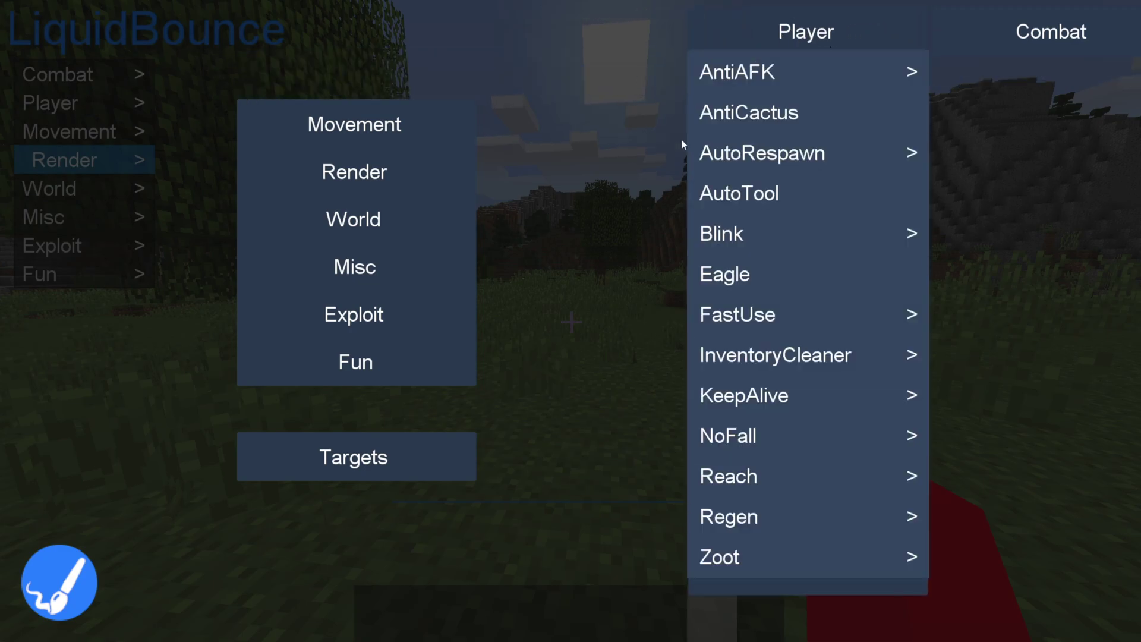
{"action": "right_click", "coordinate": [1064, 38]}
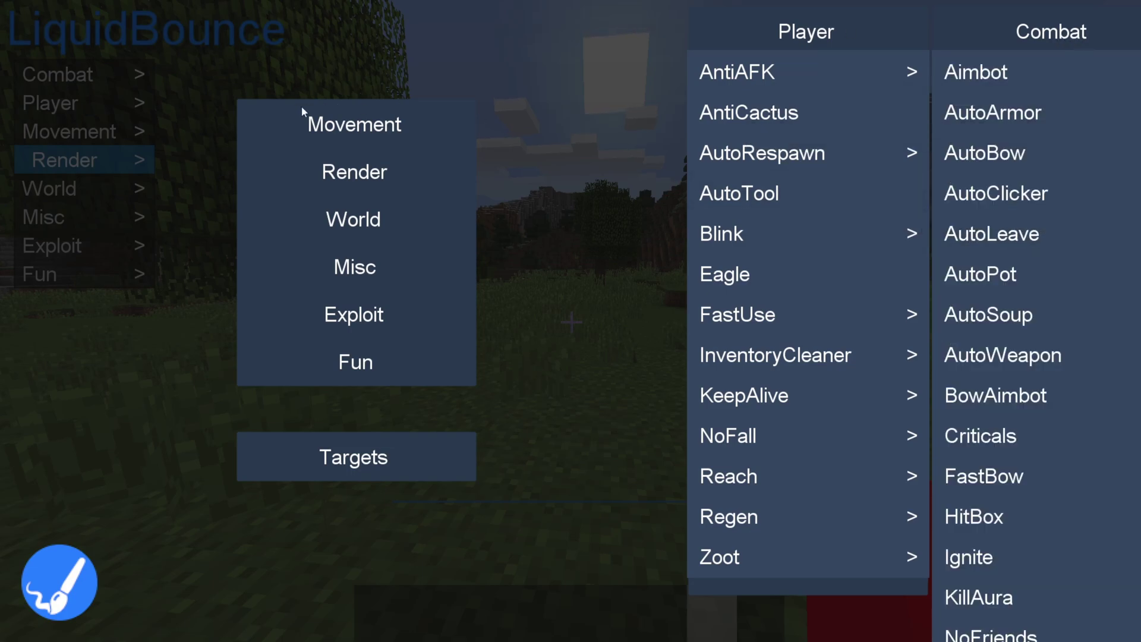
- Move the Movement and Render panels up to the top and expand their module lists
{"action": "left_click_drag", "start_coordinate": [302, 113], "coordinate": [542, 27]}
{"action": "right_click", "coordinate": [542, 27]}
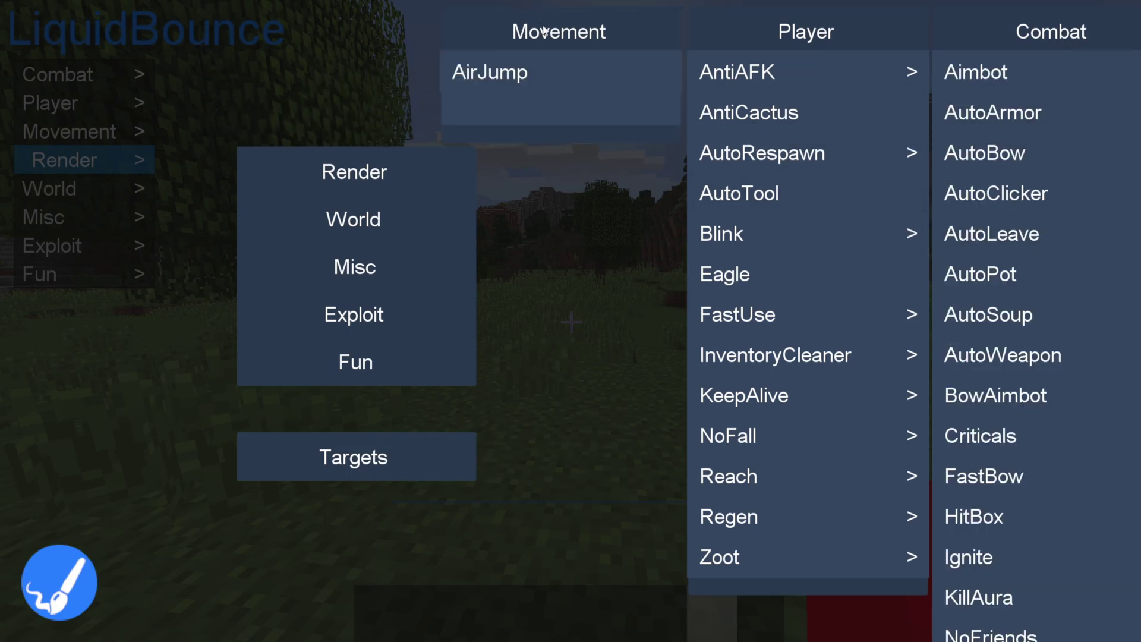
{"action": "left_click_drag", "start_coordinate": [303, 158], "coordinate": [213, 29]}
{"action": "right_click", "coordinate": [260, 19]}
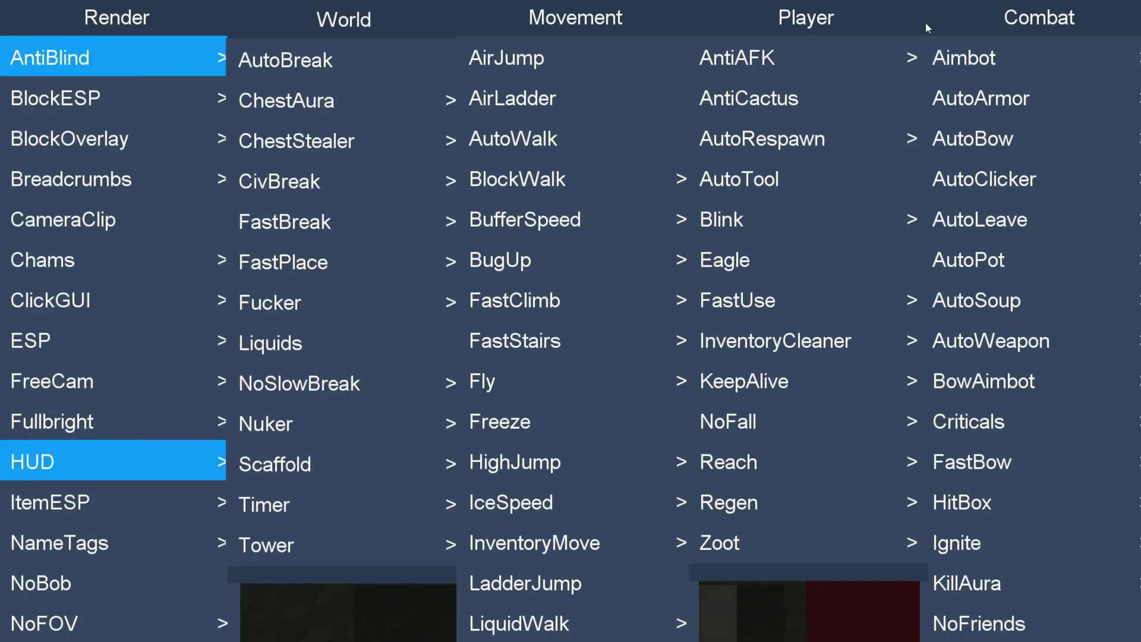
- Scroll through the module lists and toggle AirLadder on and back off
{"action": "scroll", "coordinate": [107, 410], "scroll_direction": "down", "scroll_amount": 3}
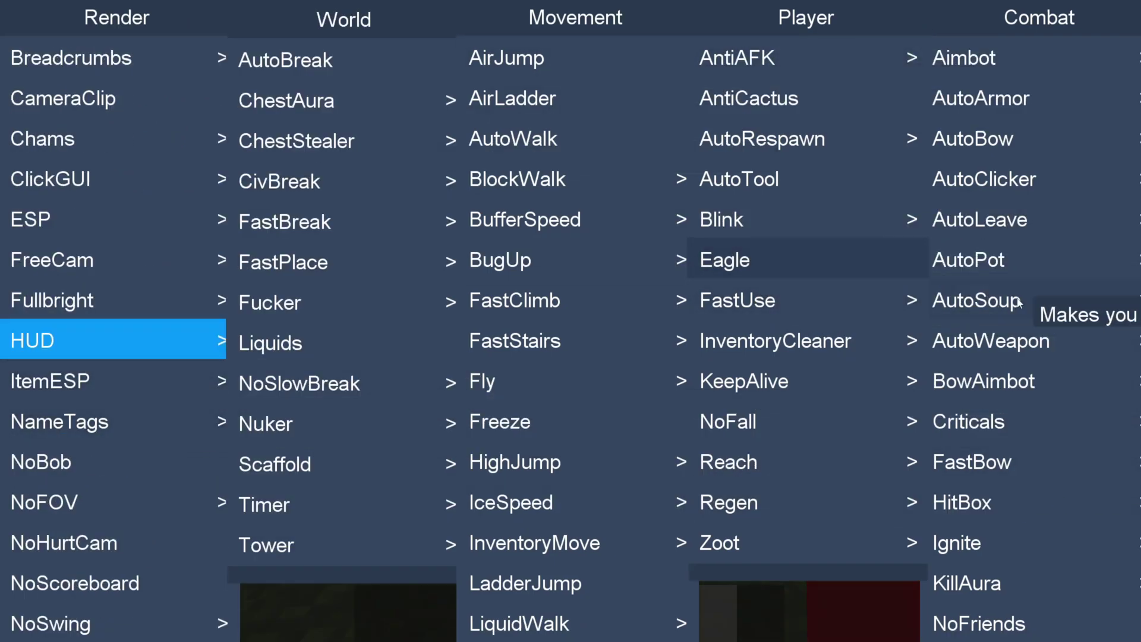
{"action": "scroll", "coordinate": [1010, 303], "scroll_direction": "down", "scroll_amount": 5}
{"action": "scroll", "coordinate": [1010, 333], "scroll_direction": "up", "scroll_amount": 5}
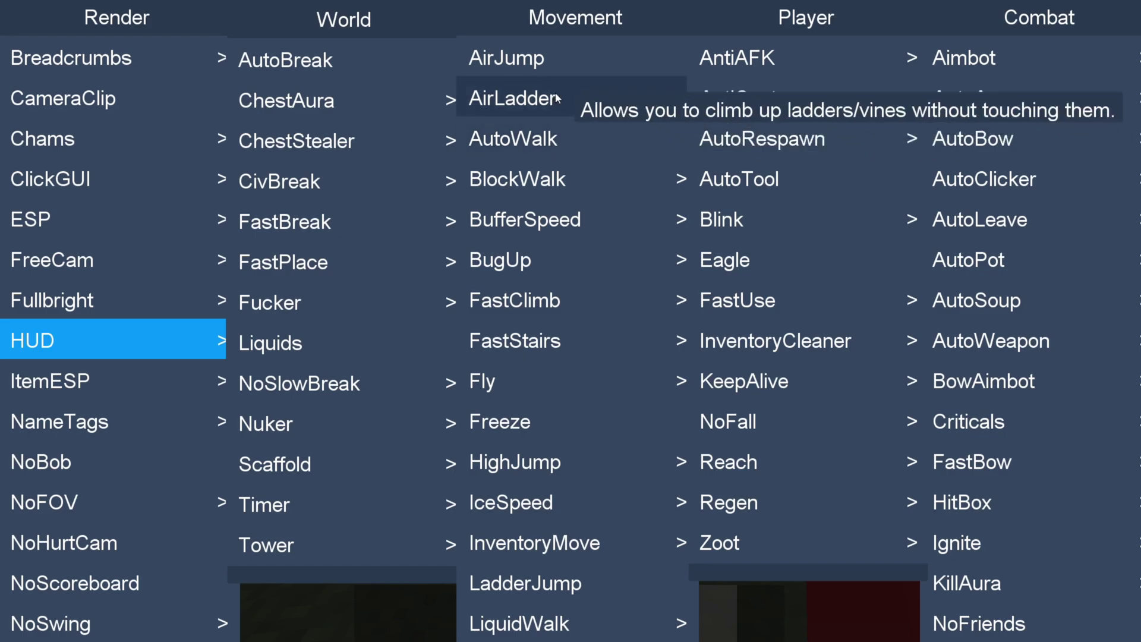
{"action": "left_click", "coordinate": [586, 107]}
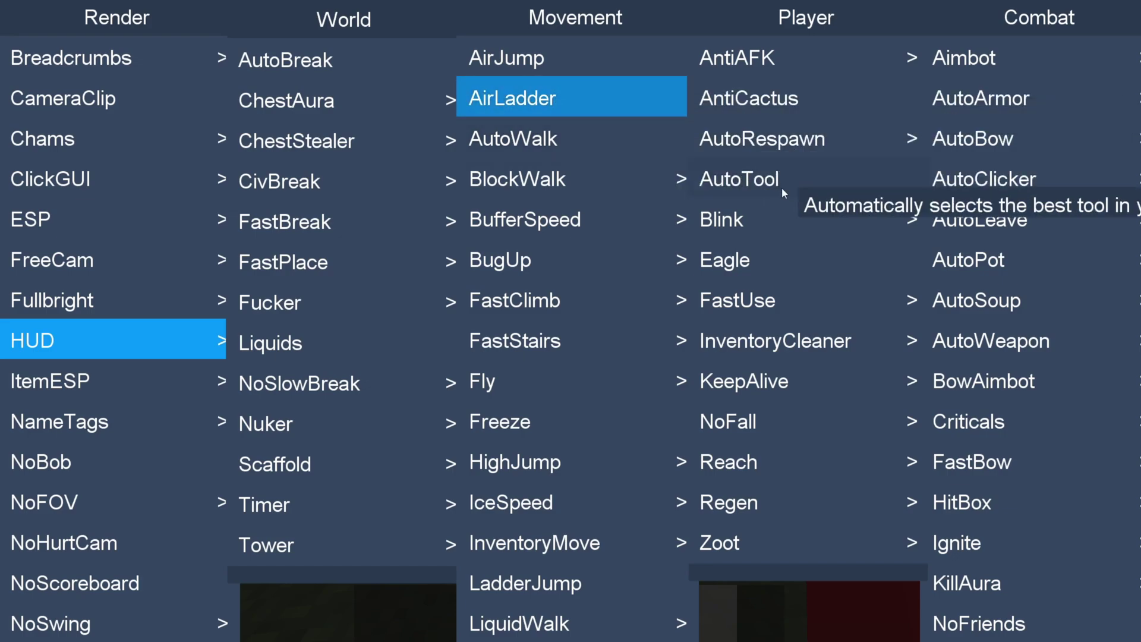
{"action": "left_click", "coordinate": [561, 106]}
- Preview AntiAFK and Blink settings, then place Player right of Movement and Render over World
{"action": "left_click_drag", "start_coordinate": [799, 17], "coordinate": [571, 17]}
{"action": "right_click", "coordinate": [632, 57]}
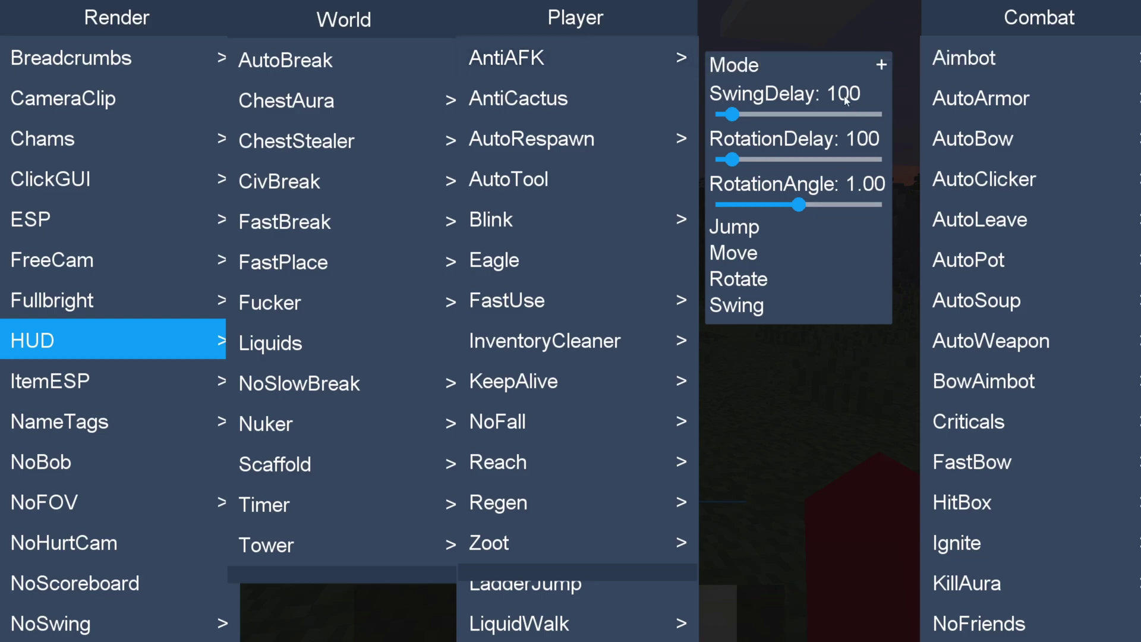
{"action": "right_click", "coordinate": [680, 60]}
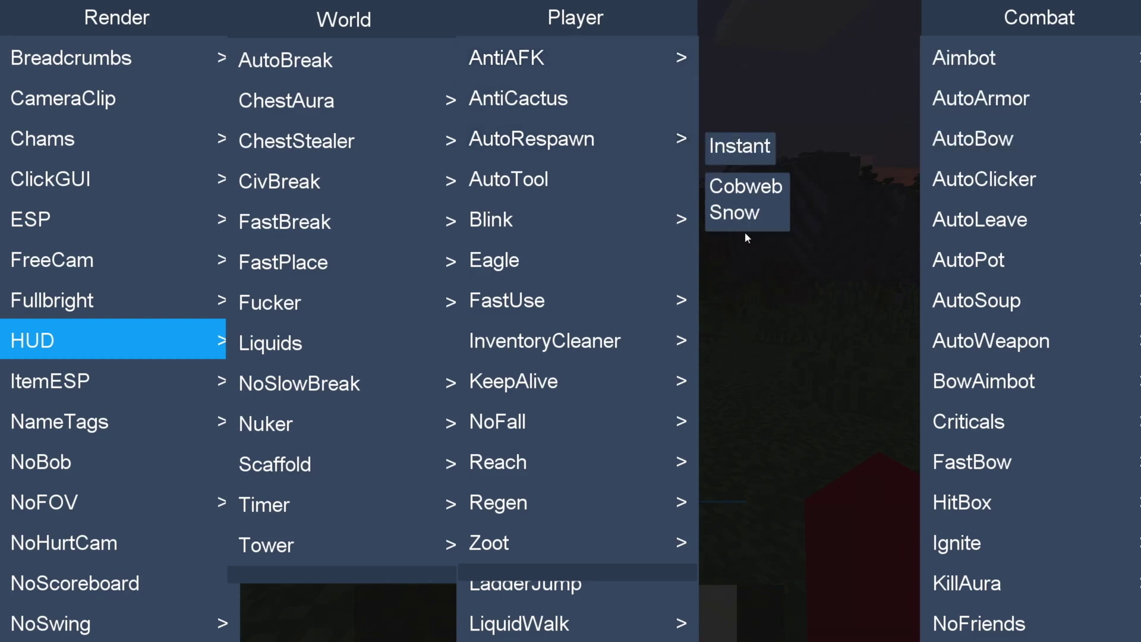
{"action": "right_click", "coordinate": [675, 217]}
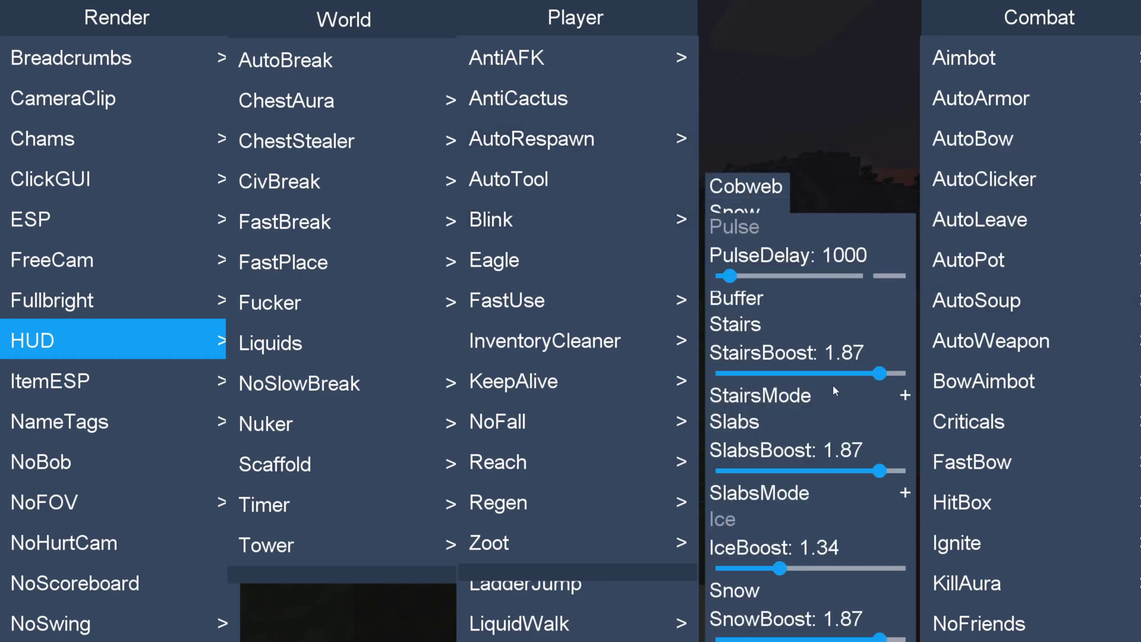
{"action": "right_click", "coordinate": [652, 221]}
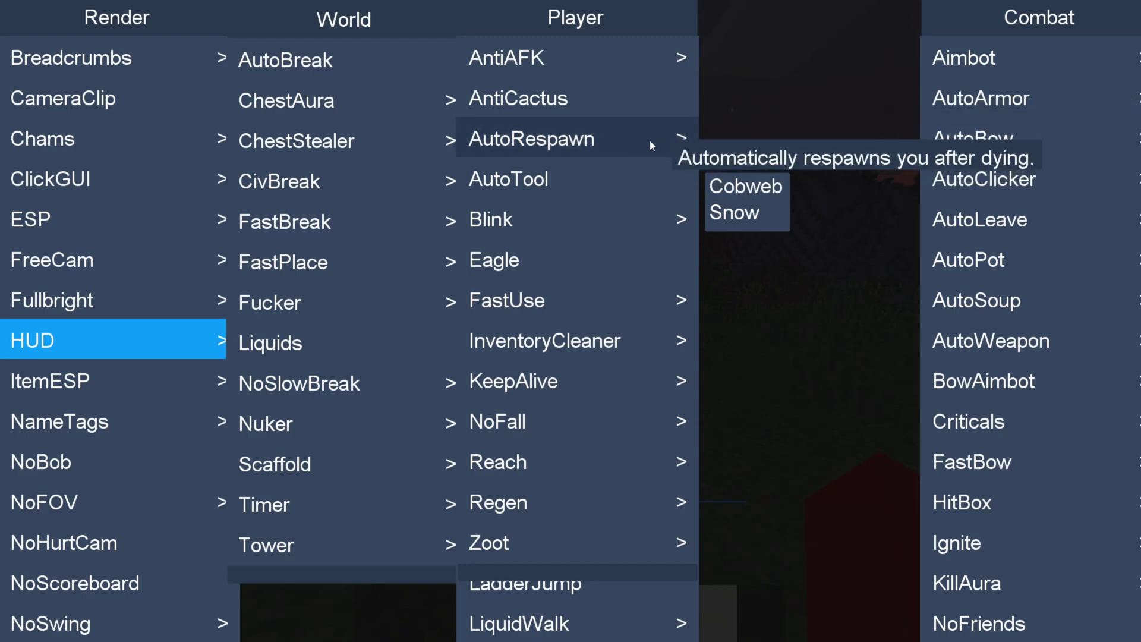
{"action": "left_click_drag", "start_coordinate": [564, 20], "coordinate": [795, 27]}
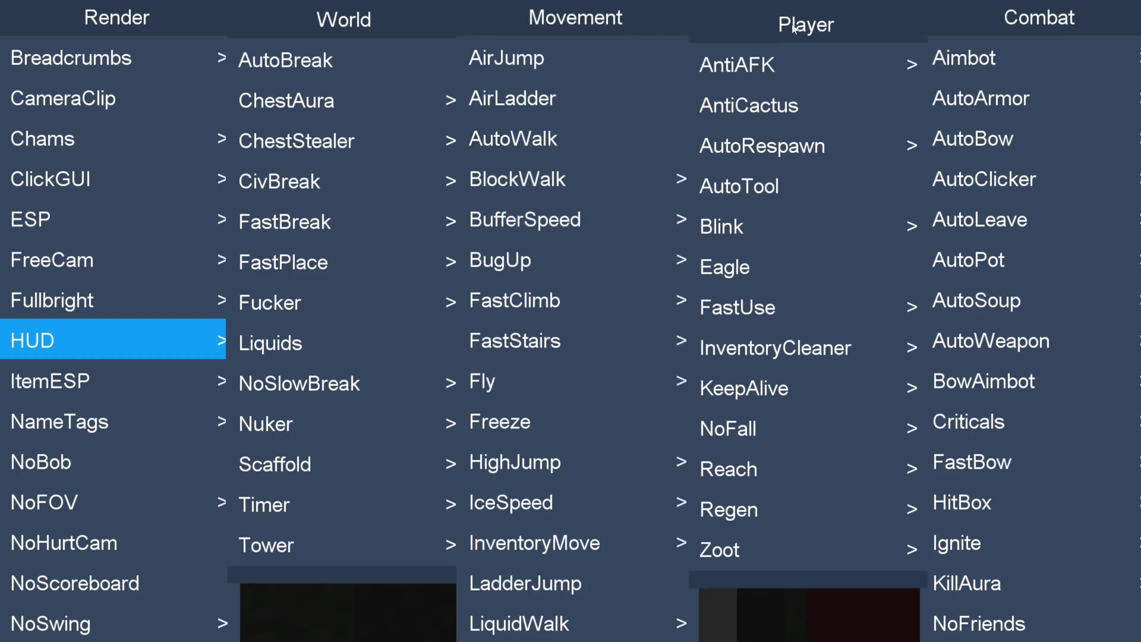
{"action": "left_click_drag", "start_coordinate": [130, 19], "coordinate": [304, 19]}
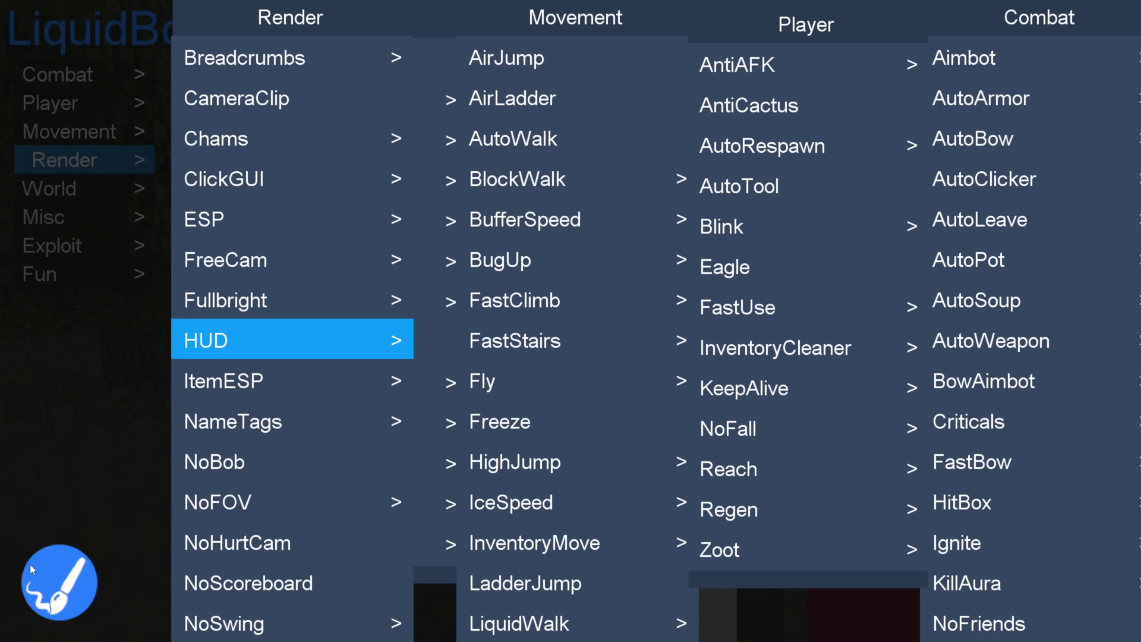
- In the HUD editor, move the SpeedGraph element up and delete it
{"action": "left_click", "coordinate": [38, 579]}
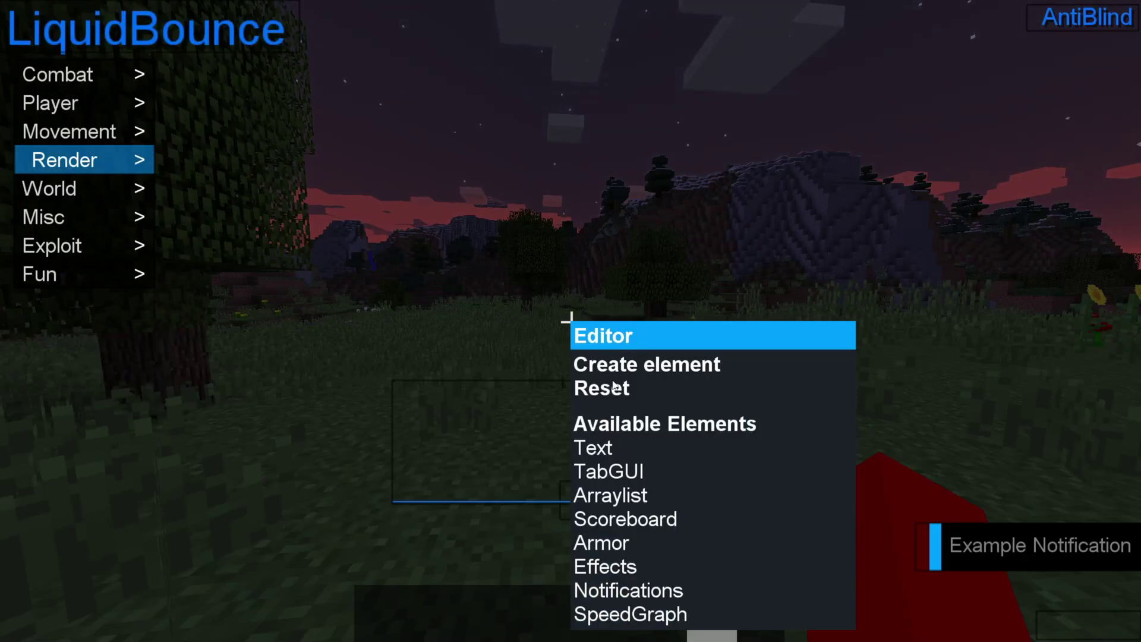
{"action": "left_click_drag", "start_coordinate": [438, 439], "coordinate": [447, 147]}
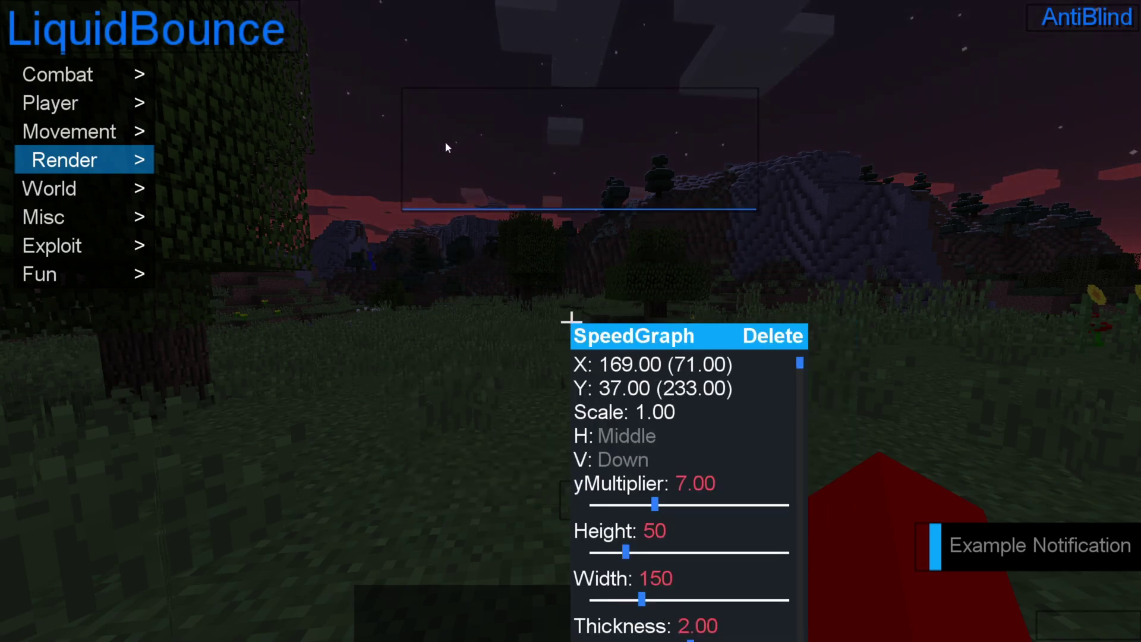
{"action": "key", "text": "Delete"}
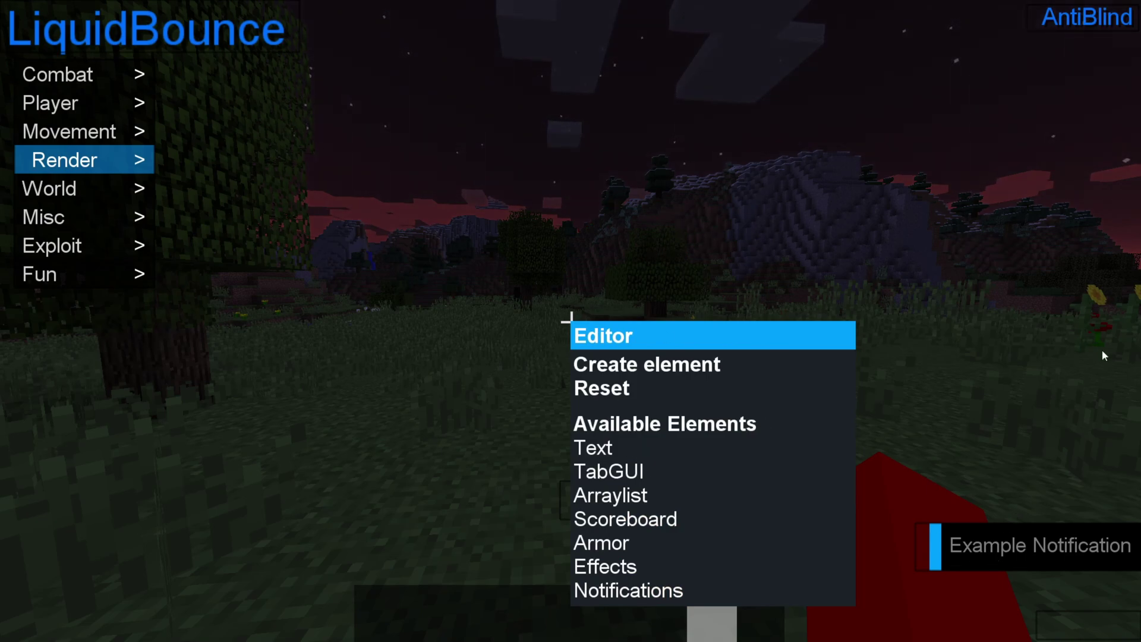
- Delete the Arraylist, LiquidBounce title Text and TabGUI elements, then exit to gameplay
{"action": "left_click", "coordinate": [1096, 25]}
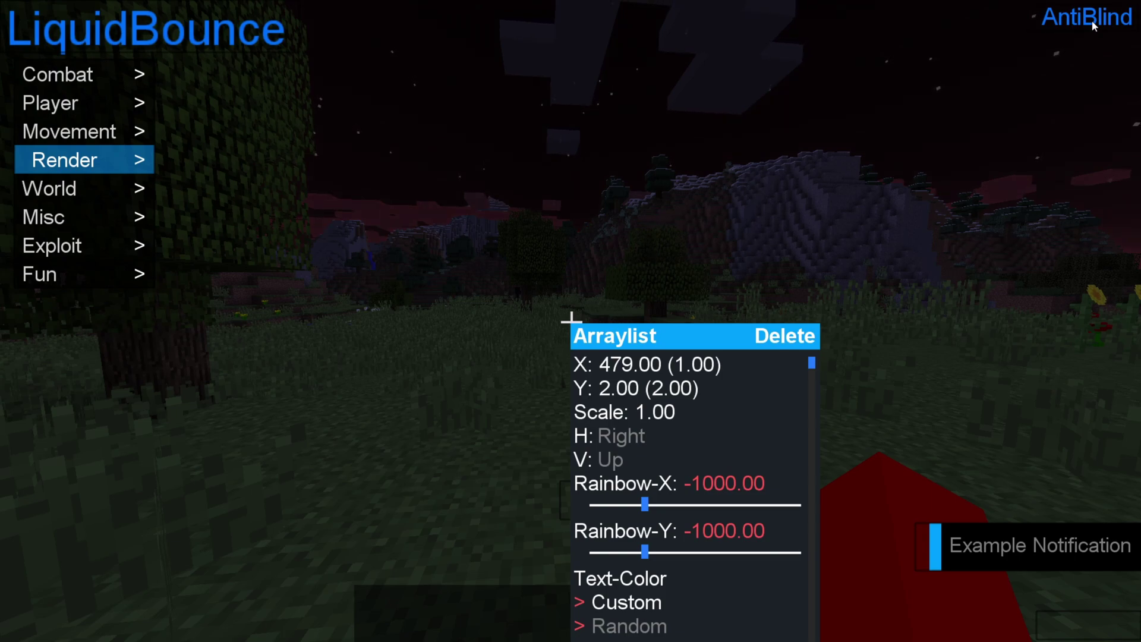
{"action": "key", "text": "Delete"}
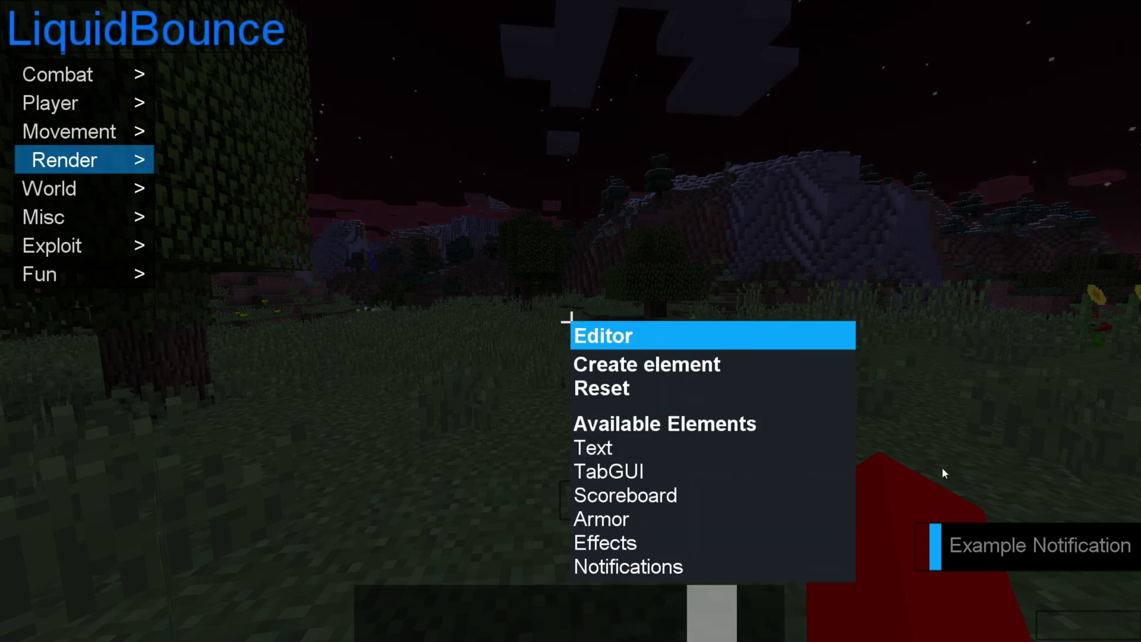
{"action": "left_click", "coordinate": [166, 35]}
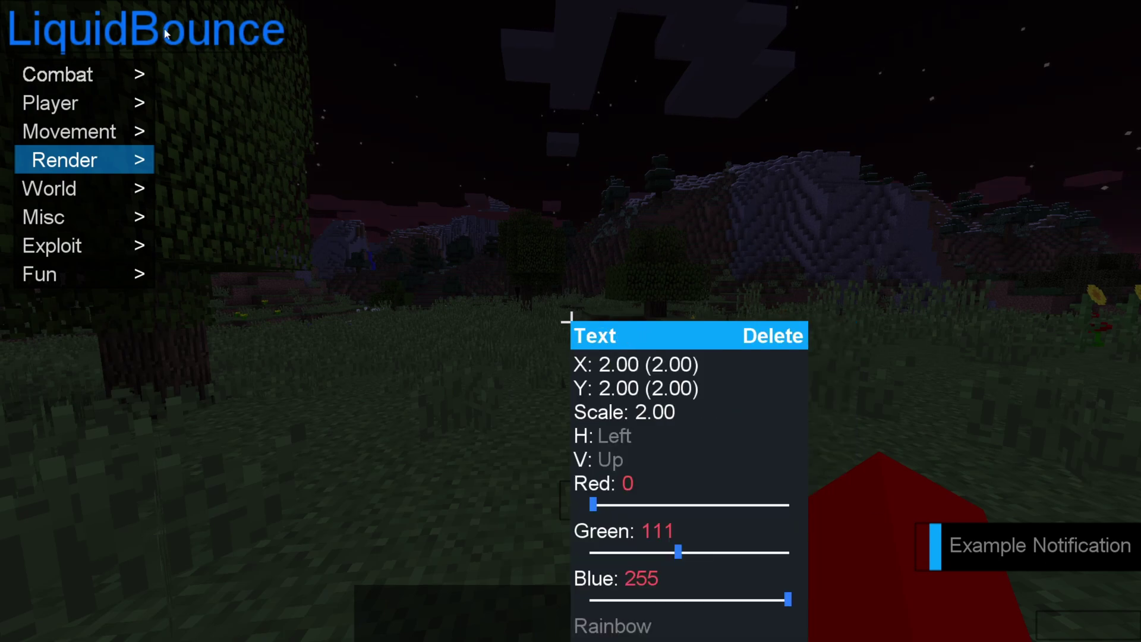
{"action": "key", "text": "Delete"}
{"action": "left_click", "coordinate": [111, 100]}
{"action": "key", "text": "Delete"}
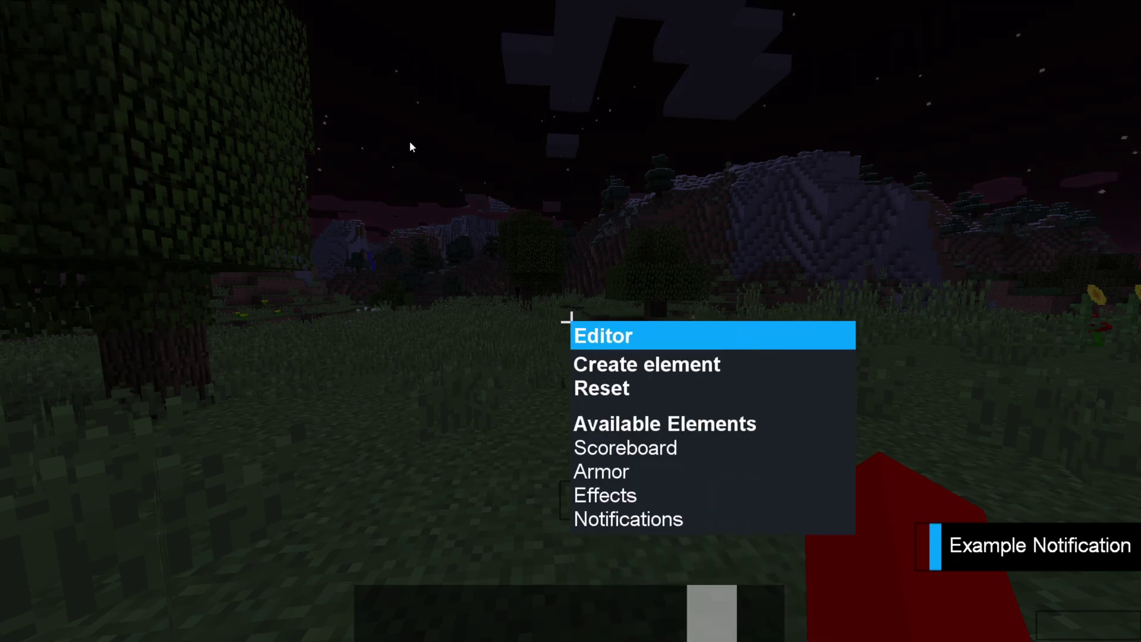
{"action": "key", "text": "Escape"}
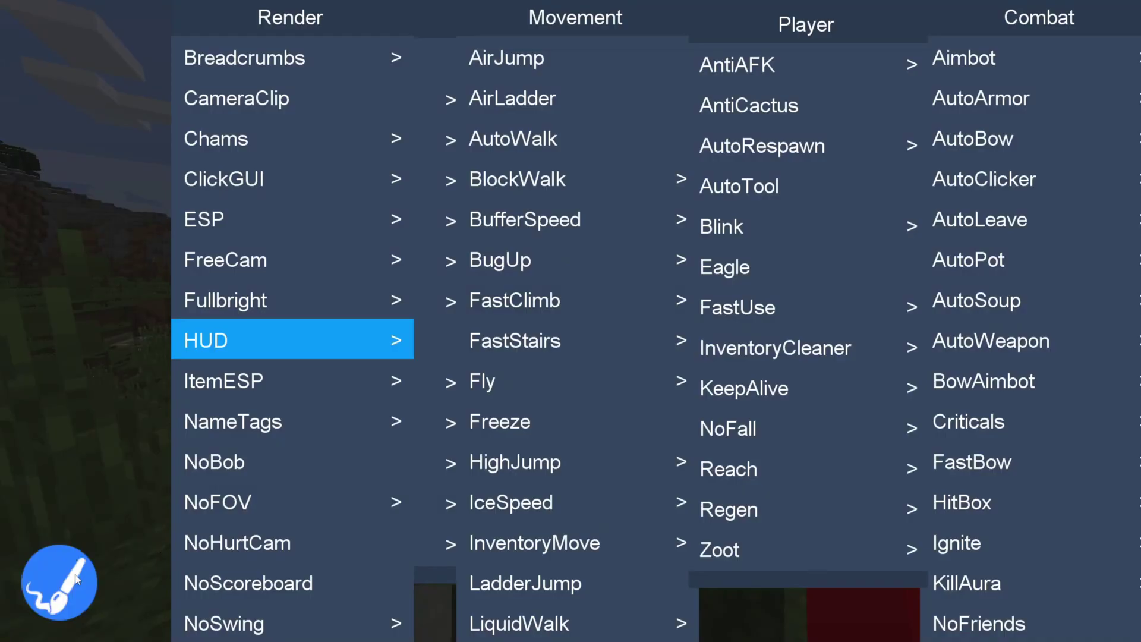
{"action": "left_click", "coordinate": [216, 334]}
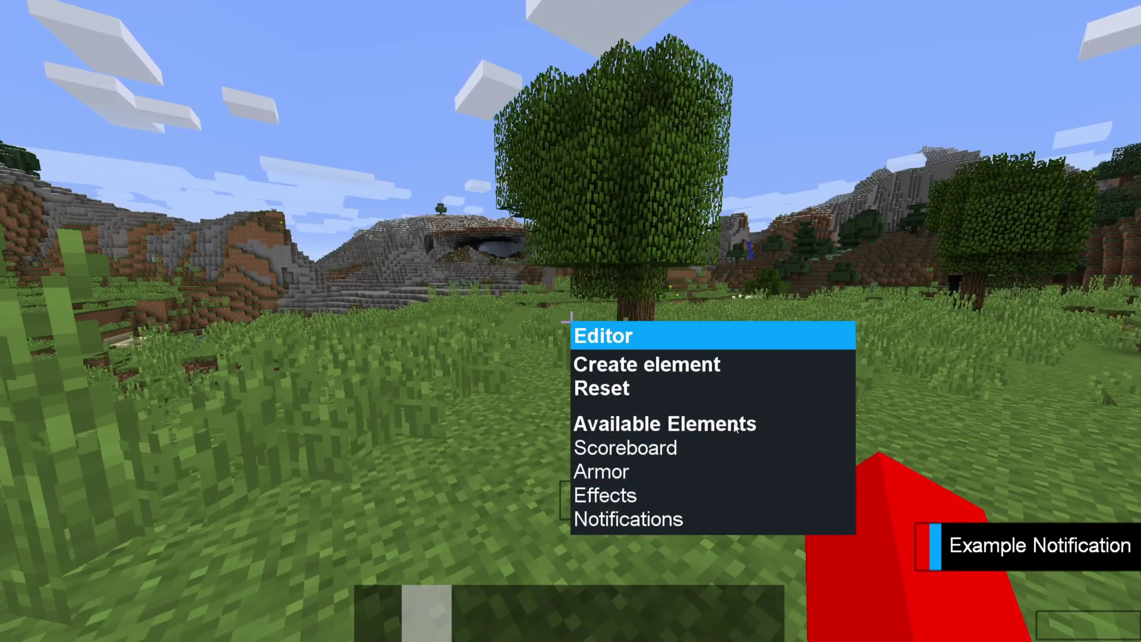
{"action": "left_click", "coordinate": [690, 368]}
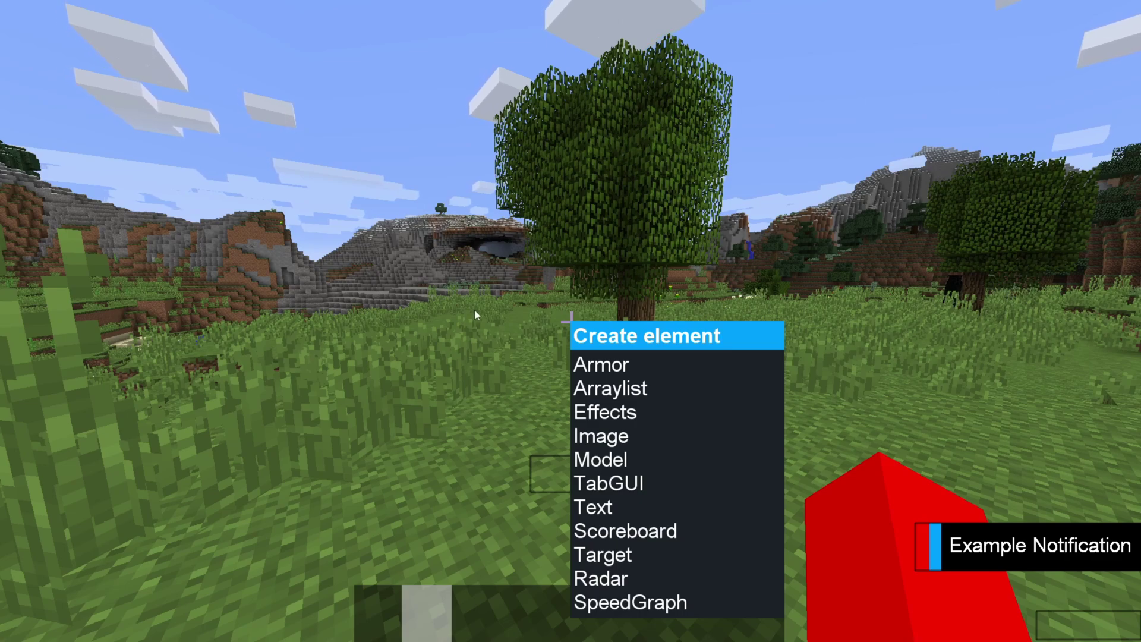
{"action": "key", "text": "Escape"}
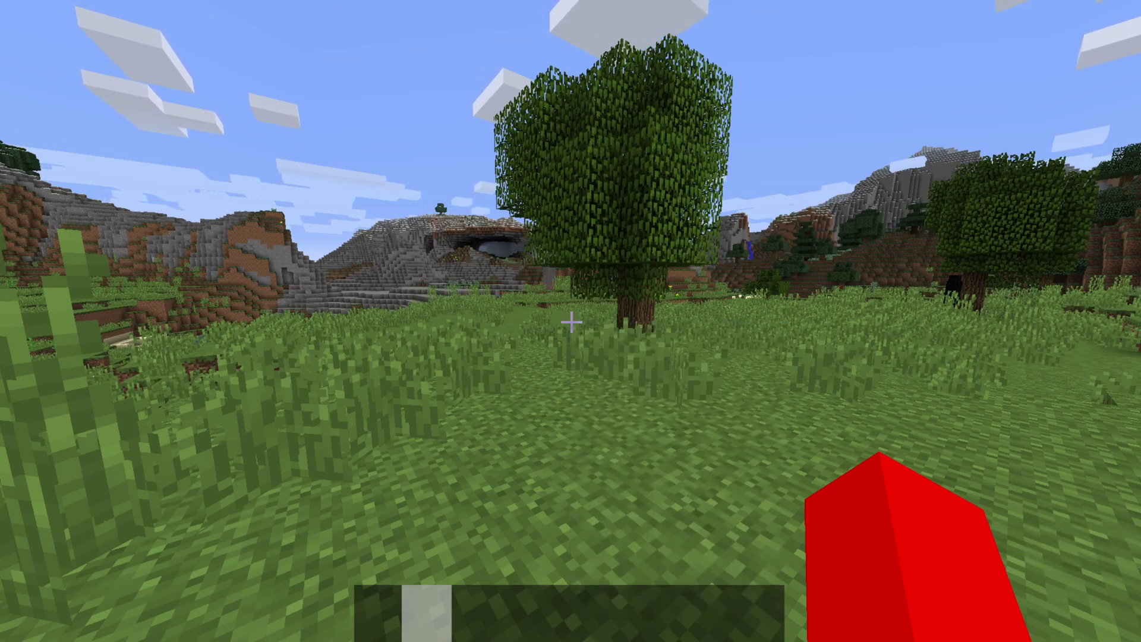
{"action": "key", "text": "Escape"}
{"action": "key", "text": "Escape"}
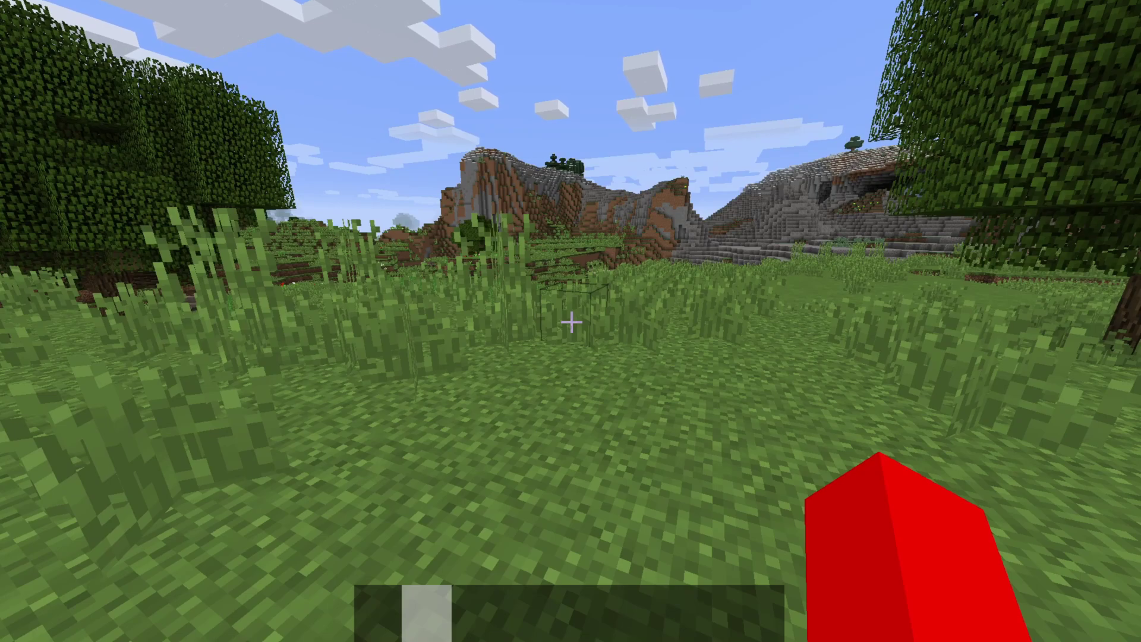
- Try recalled chat commands and /give in the chat line, then clear it
{"action": "type", "text": "t"}
{"action": "type", "text": ".autoarmor"}
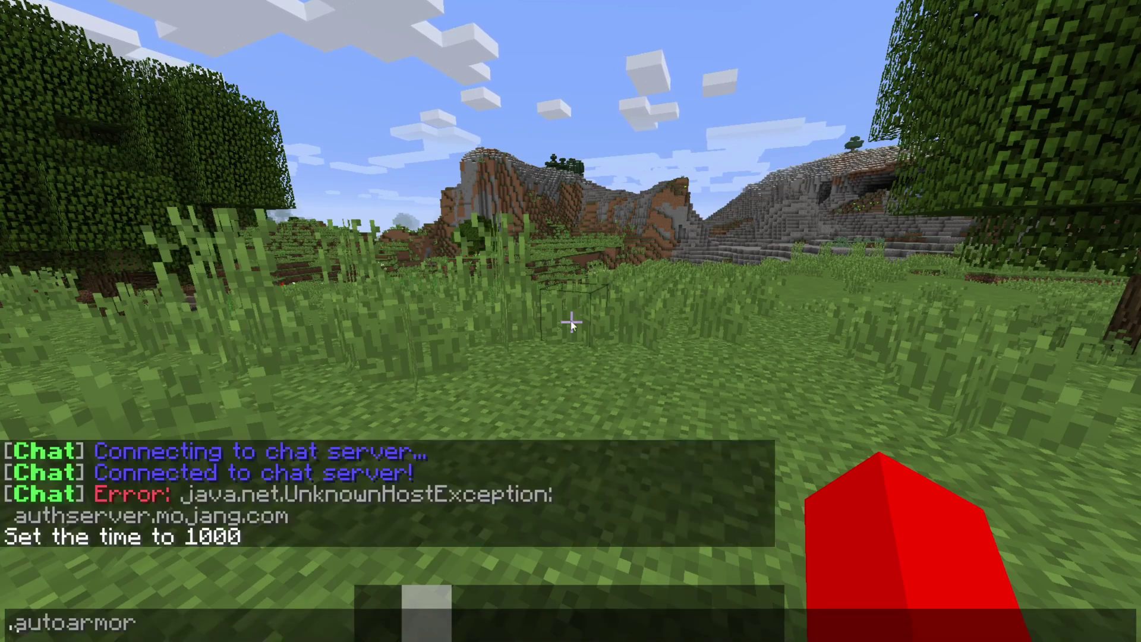
{"action": "key", "text": "Up"}
{"action": "key", "text": "Up"}
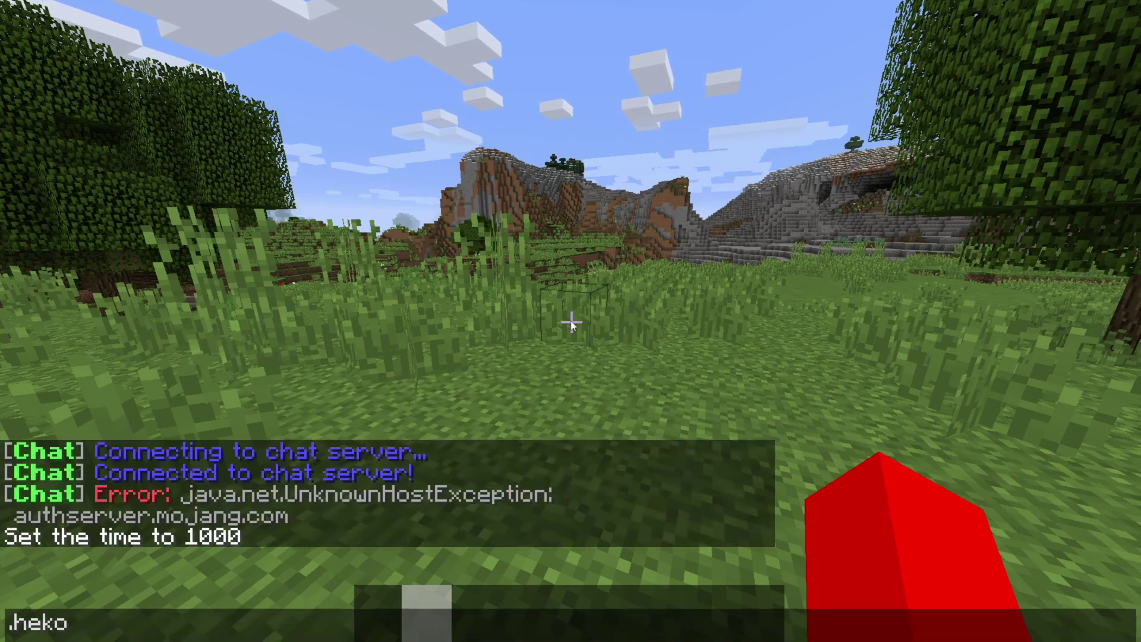
{"action": "key", "text": "Up"}
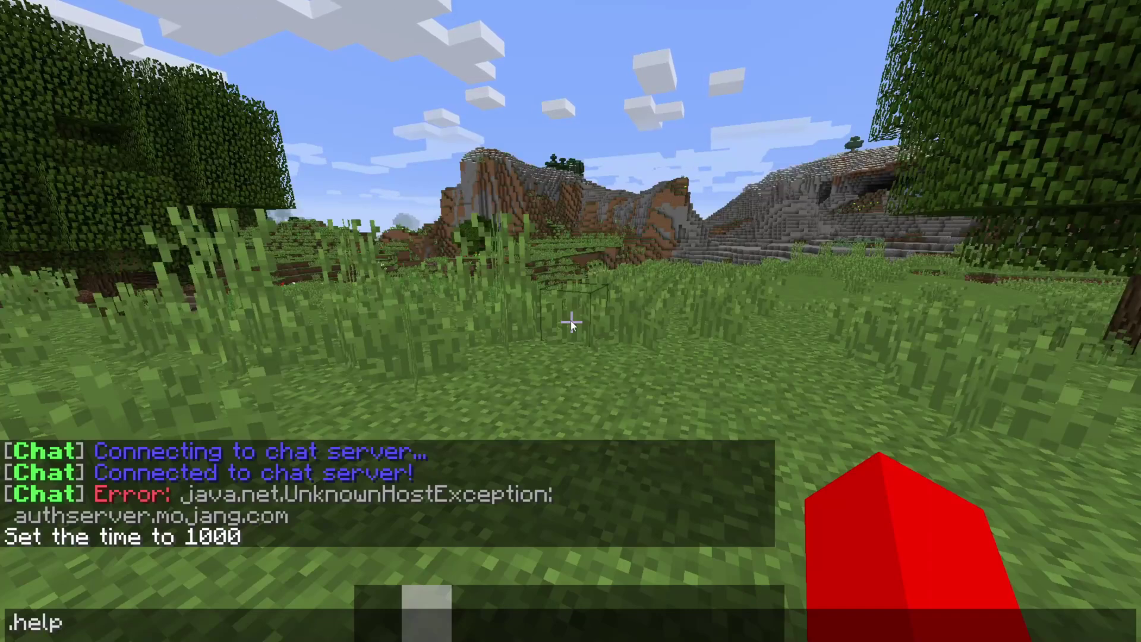
{"action": "key", "text": "BackSpace"}
{"action": "key", "text": "BackSpace"}
{"action": "key", "text": "BackSpace"}
{"action": "key", "text": "BackSpace"}
{"action": "key", "text": "BackSpace"}
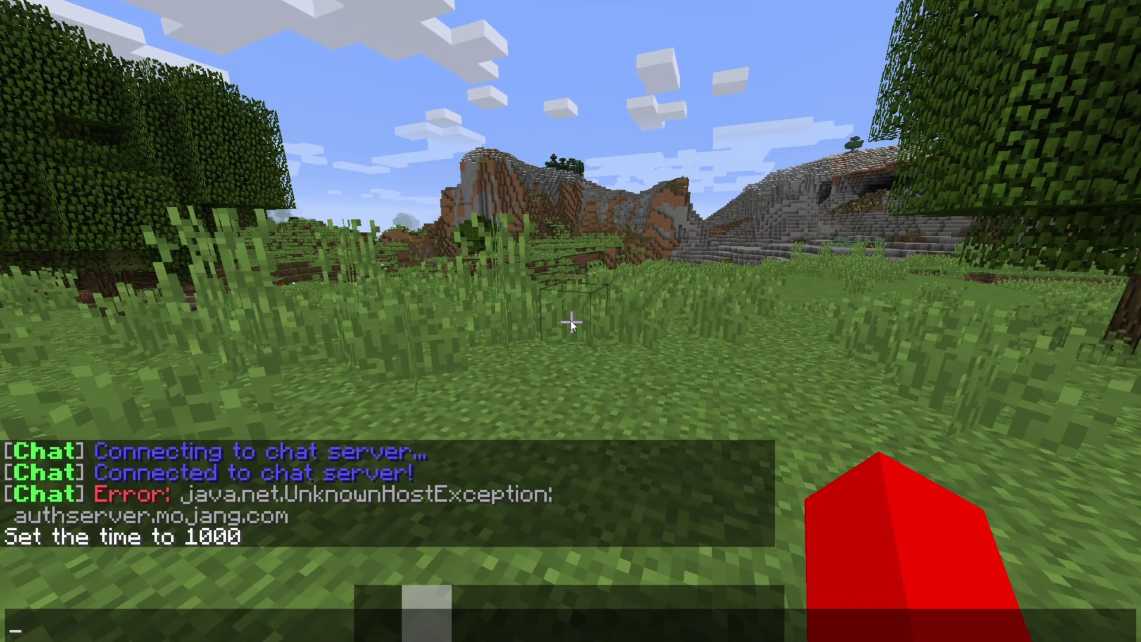
{"action": "type", "text": "/give"}
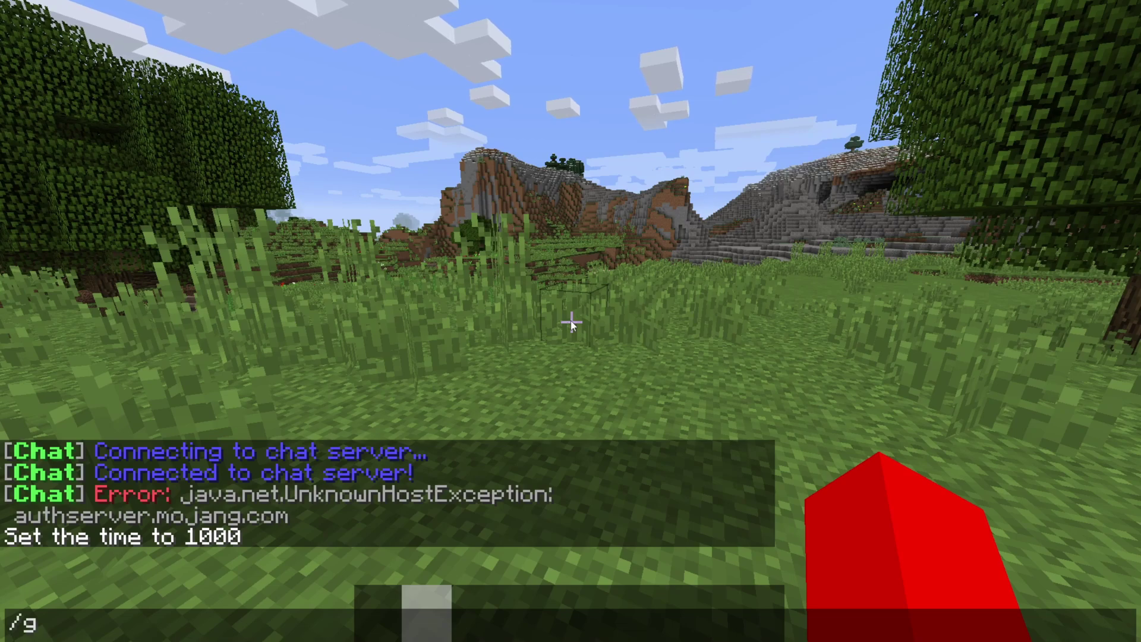
{"action": "key", "text": "BackSpace"}
{"action": "key", "text": "BackSpace"}
{"action": "key", "text": "BackSpace"}
{"action": "key", "text": "BackSpace"}
{"action": "key", "text": "BackSpace"}
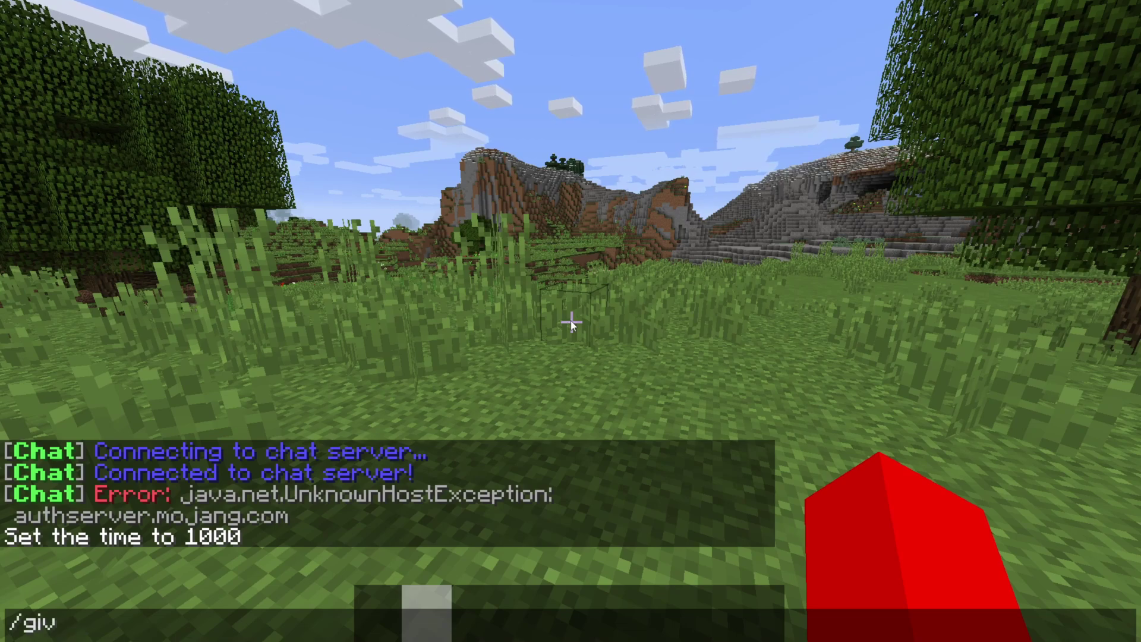
- Send .help, then reopen chat and load .autoarmor from help page 1 into the input
{"action": "type", "text": ".autoarmor"}
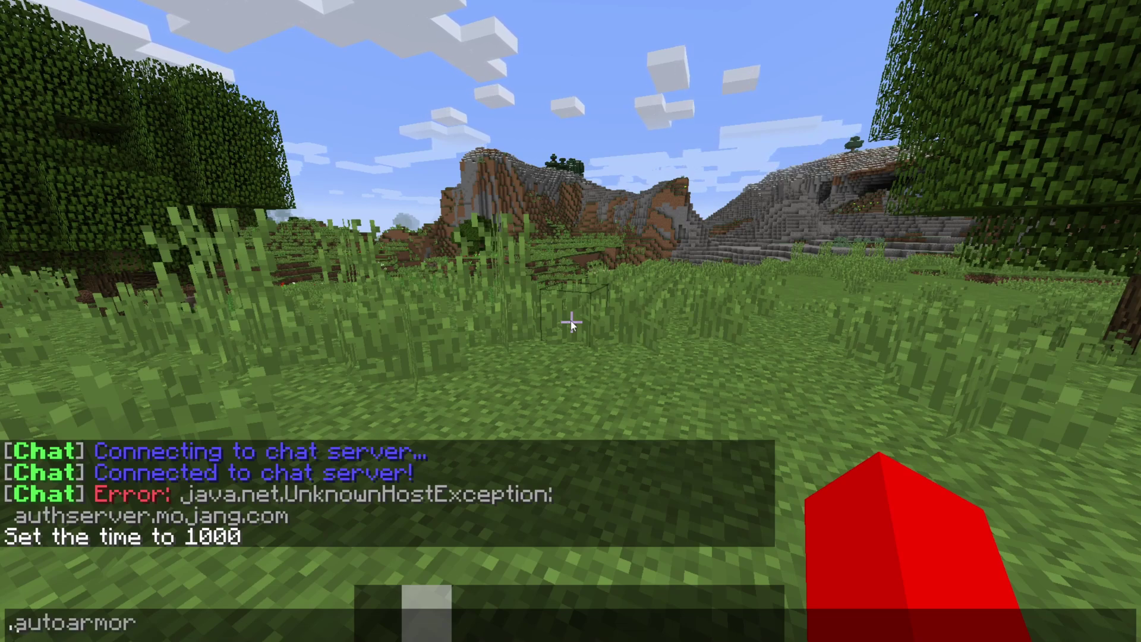
{"action": "key", "text": "Up"}
{"action": "key", "text": "Return"}
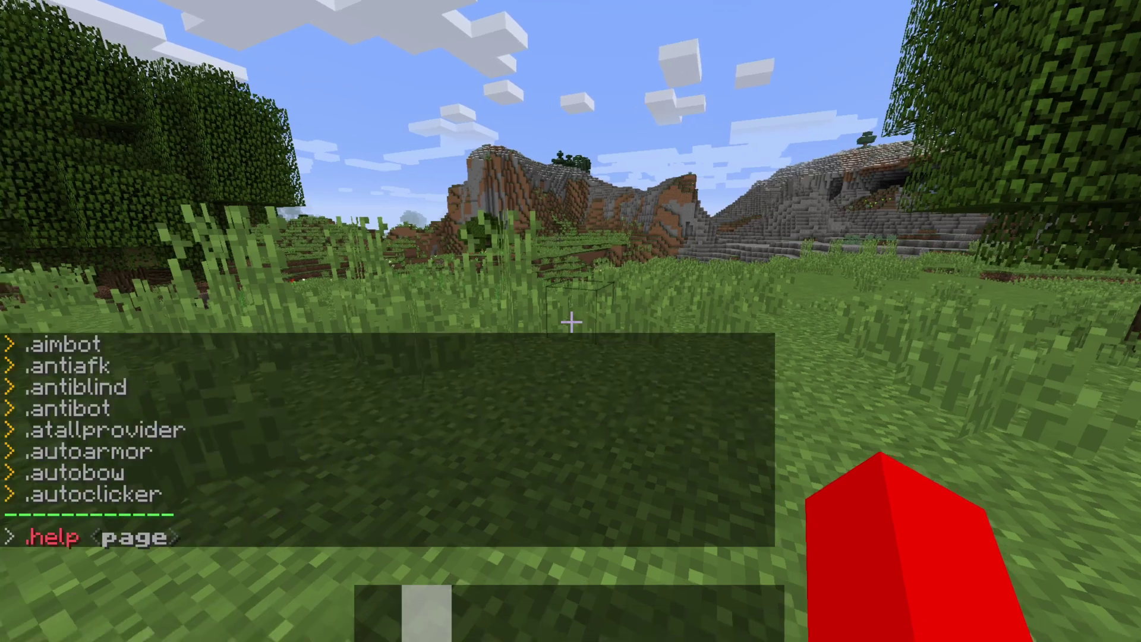
{"action": "key", "text": "t"}
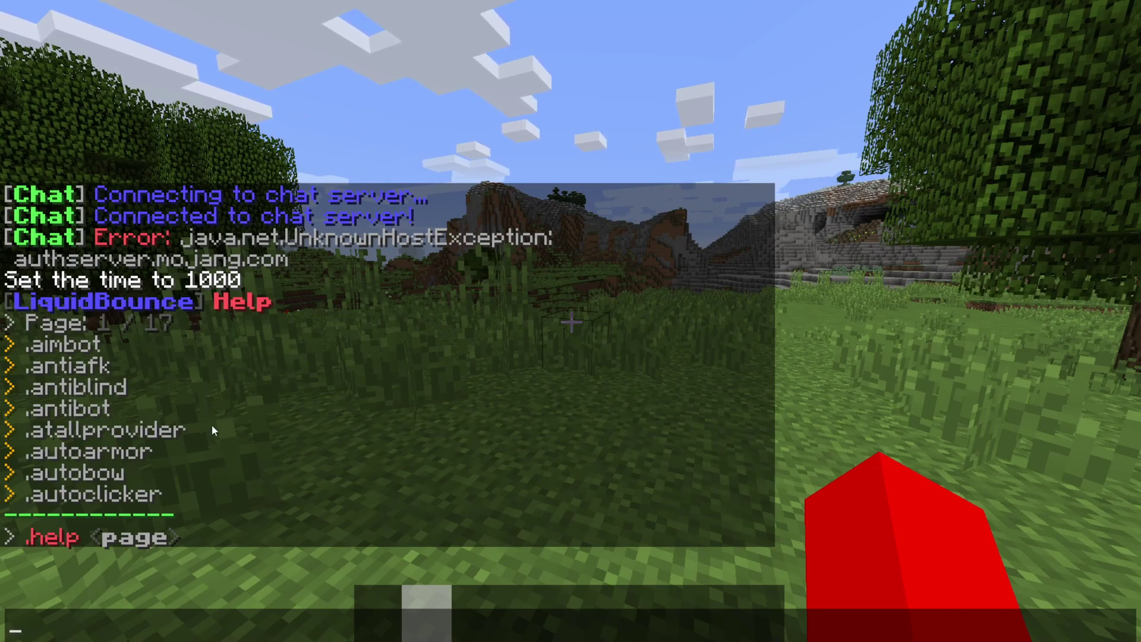
{"action": "left_click", "coordinate": [170, 460]}
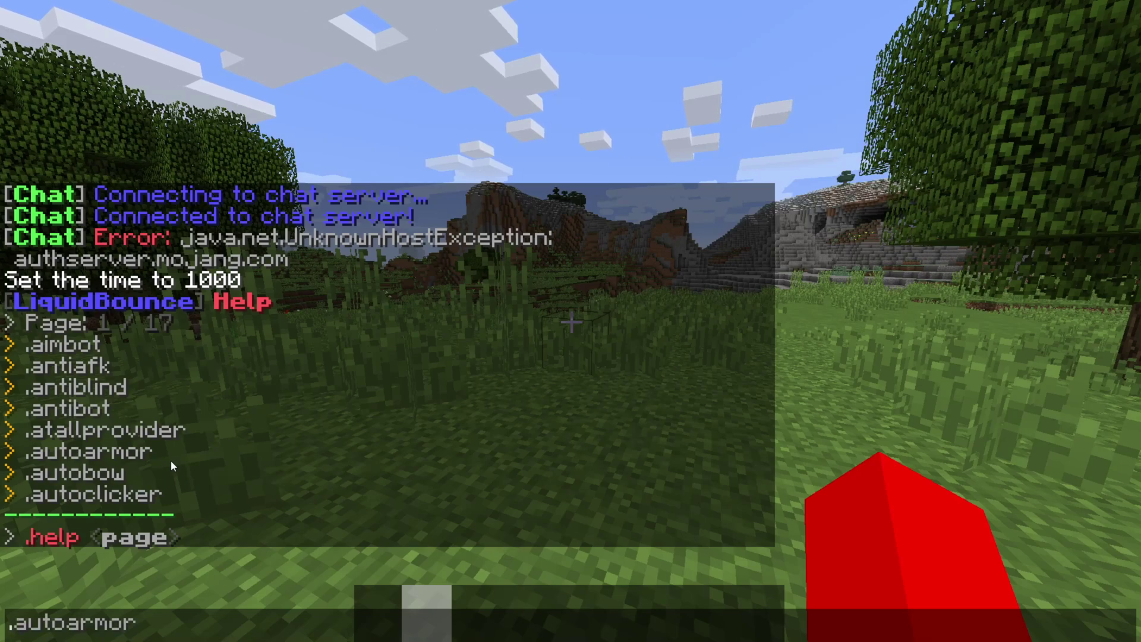